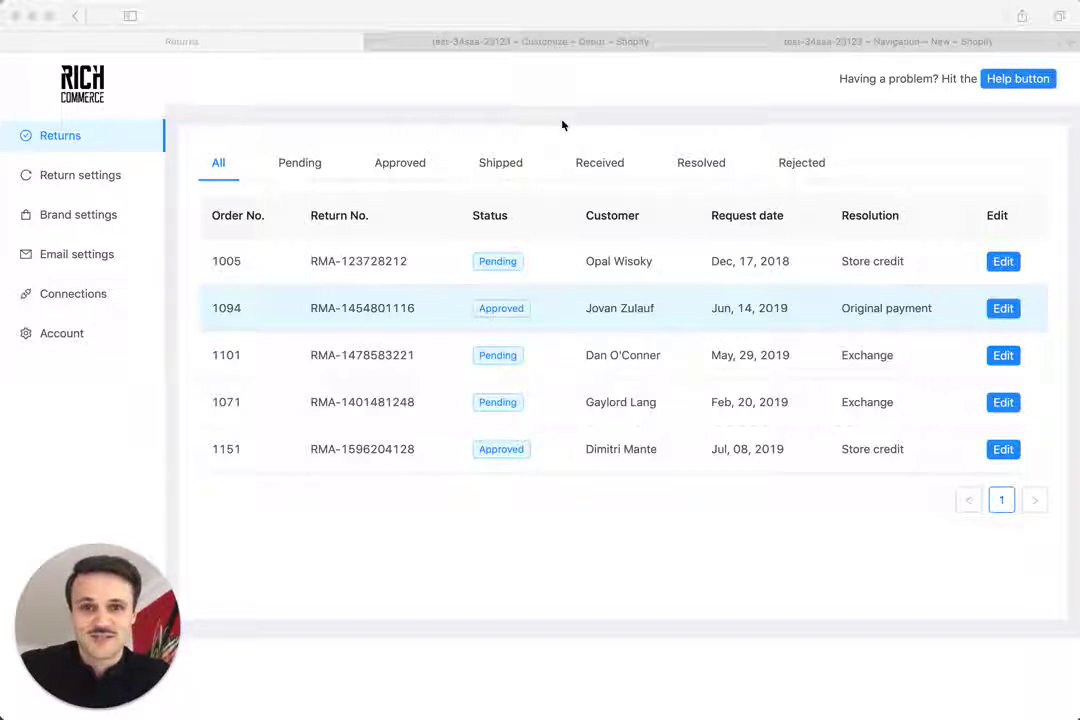
Open the Brand settings page from the Rich Returns dashboard sidebar.
click(561, 125)
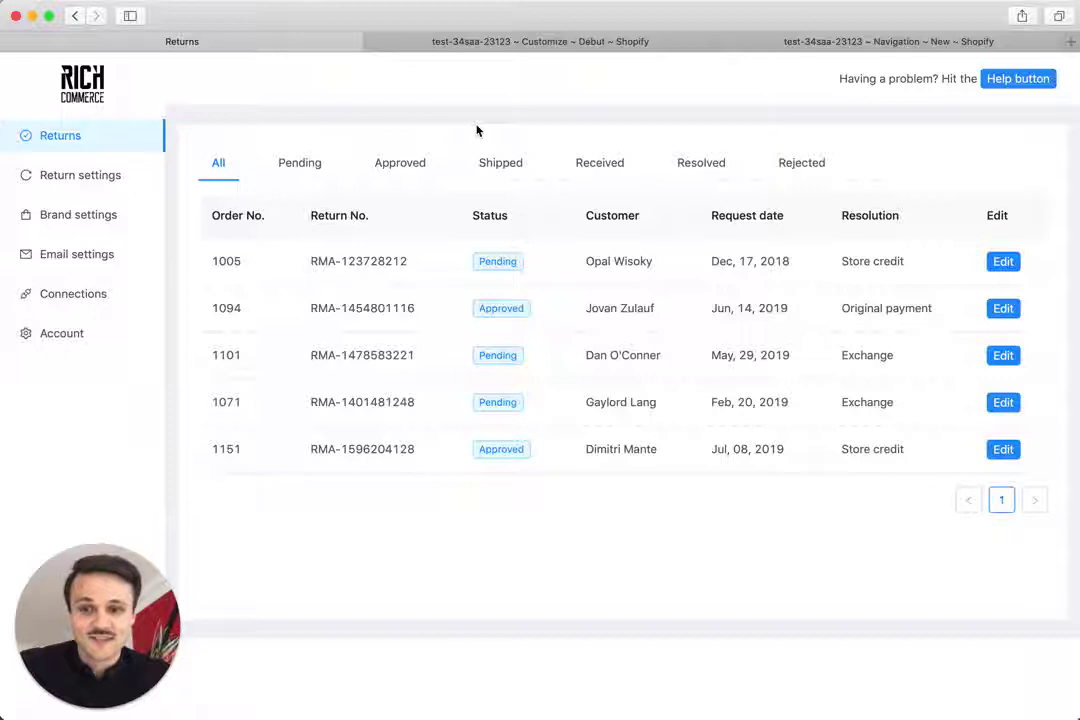
click(108, 218)
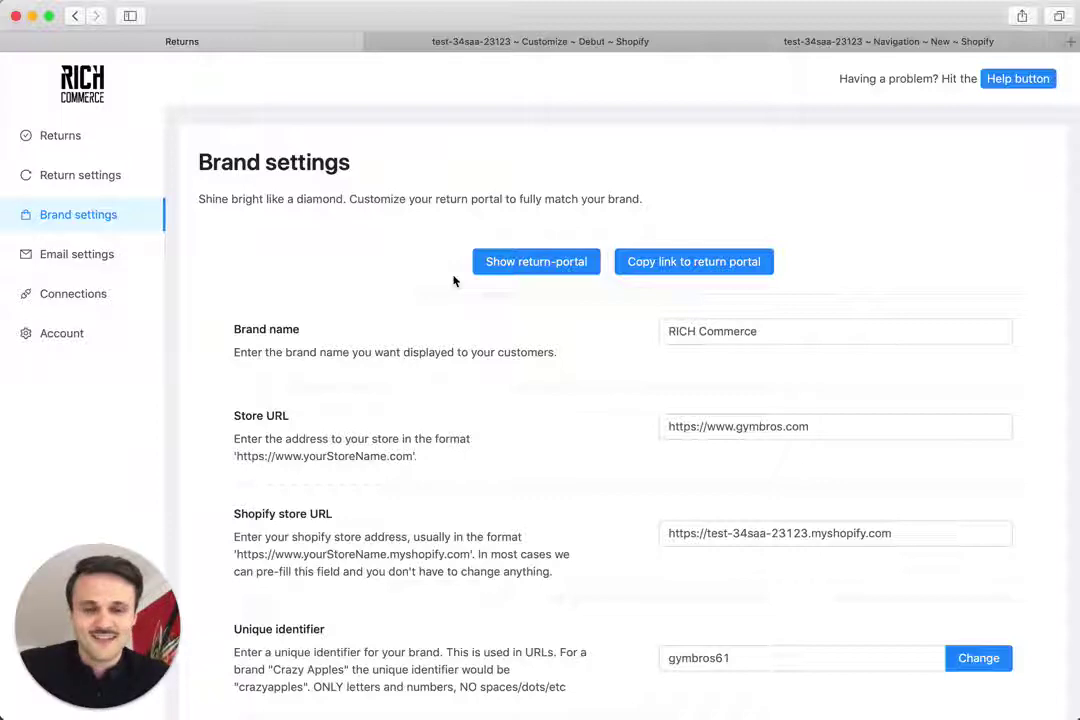
scroll(635, 285, down, 3)
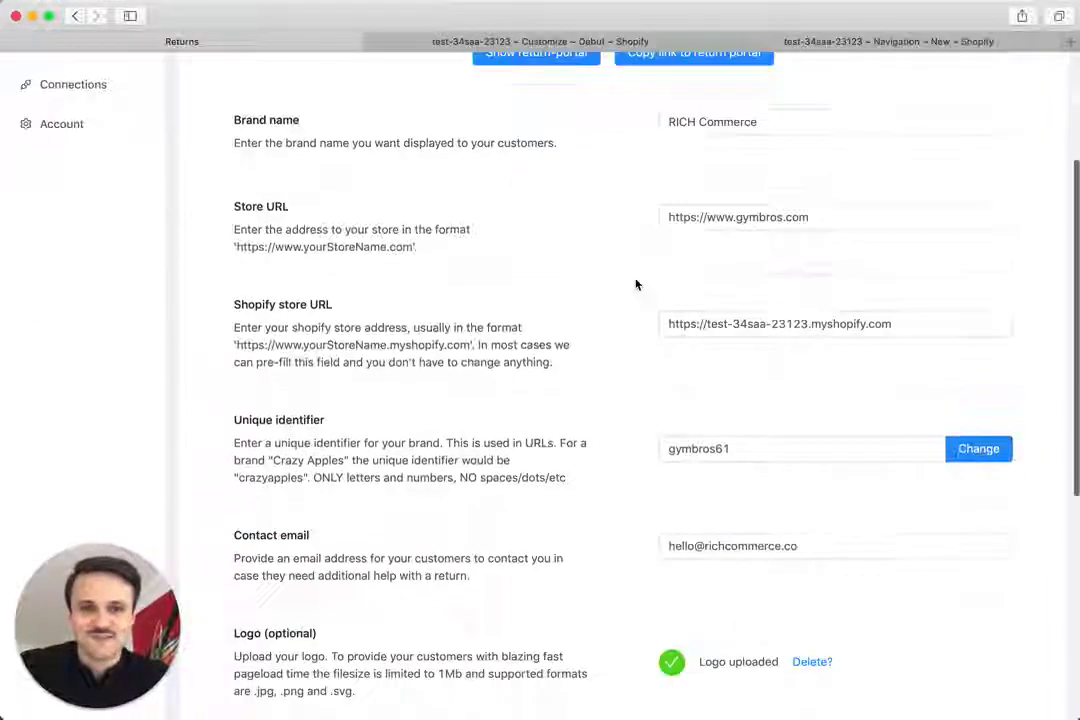
scroll(701, 120, down, 3)
scroll(701, 101, up, 4)
click(701, 101)
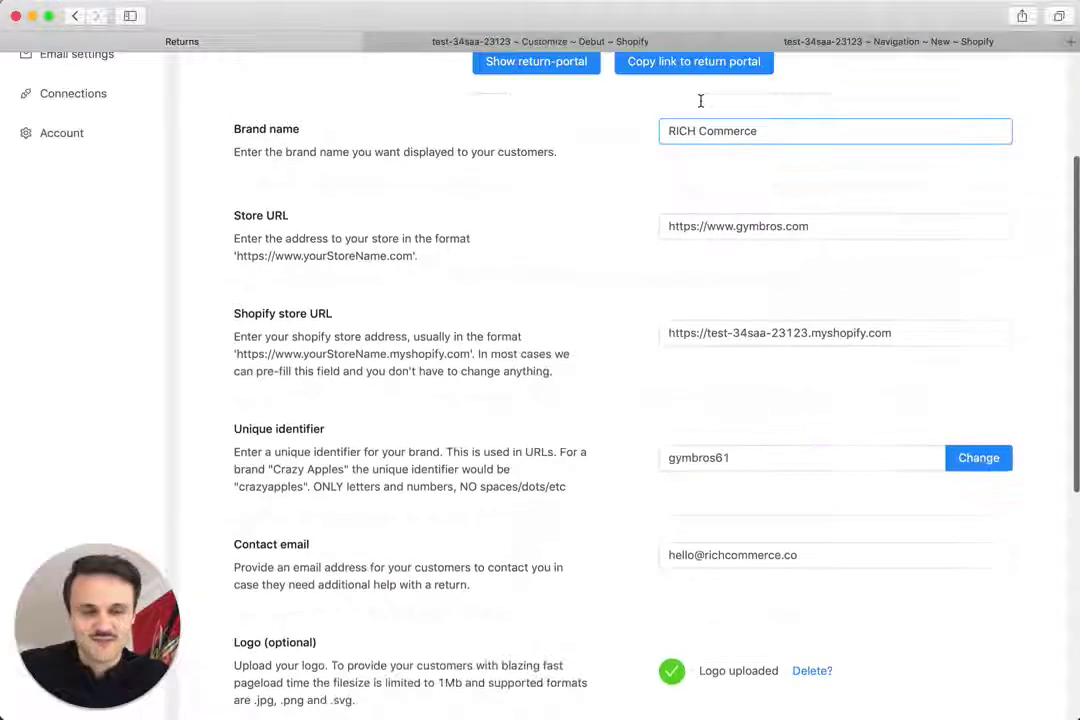
click(665, 292)
scroll(600, 220, up, 3)
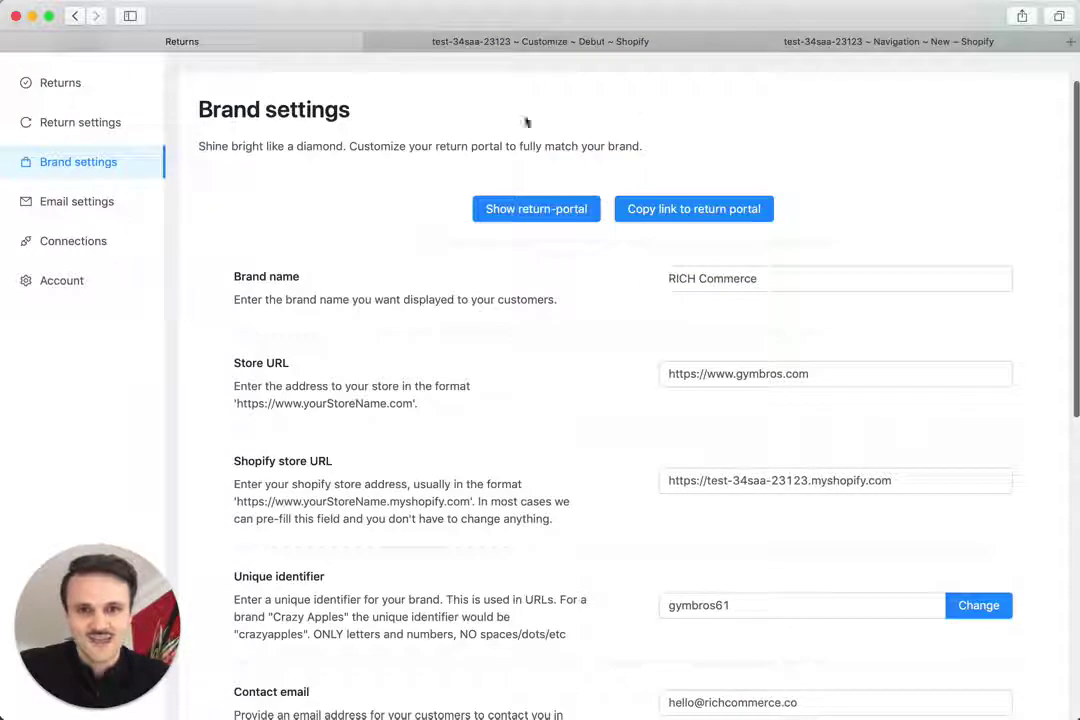
click(549, 207)
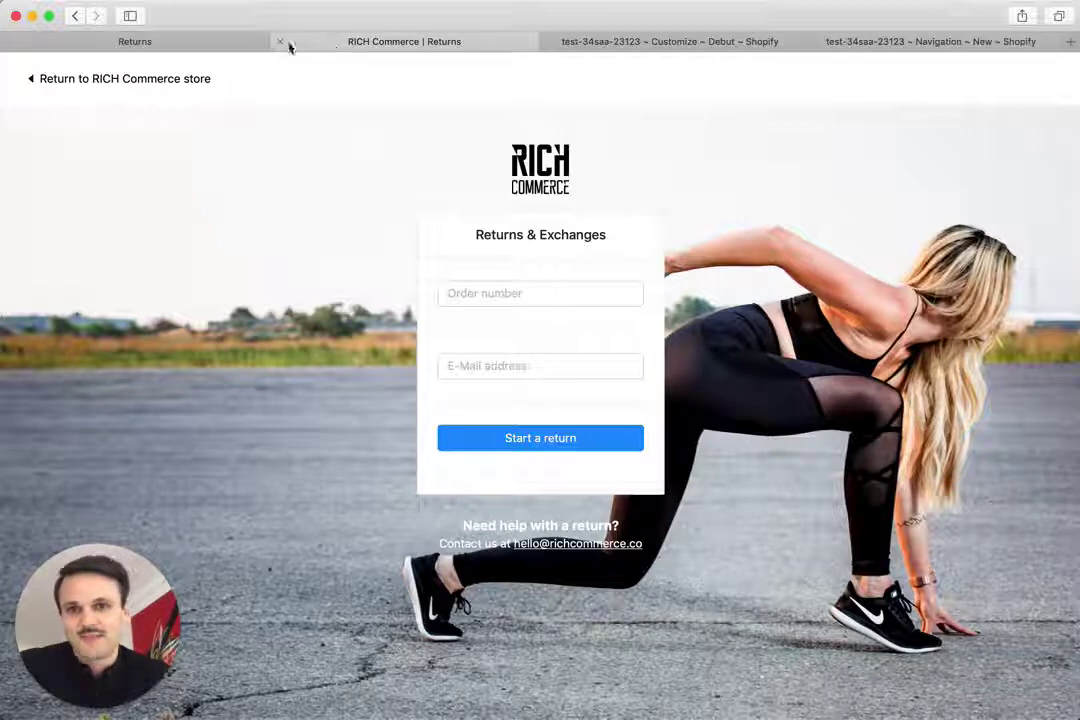
mouse_move(404, 41)
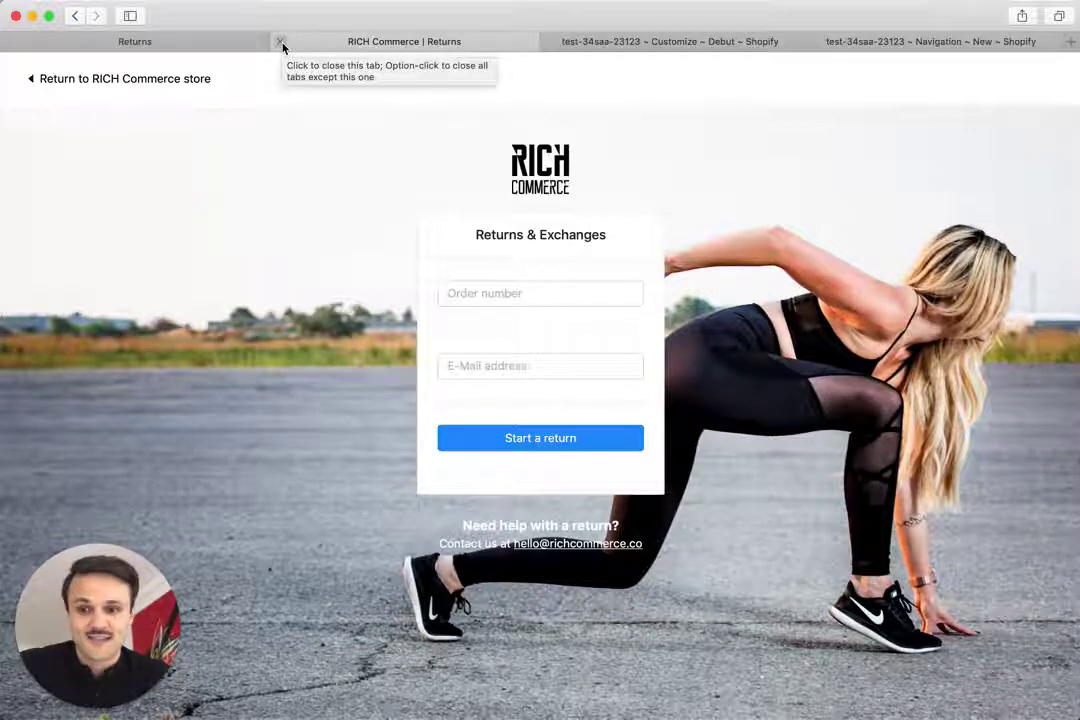
click(281, 42)
Review the Brand name, Store URL and Shopify store URL fields in brand settings.
scroll(498, 285, down, 2)
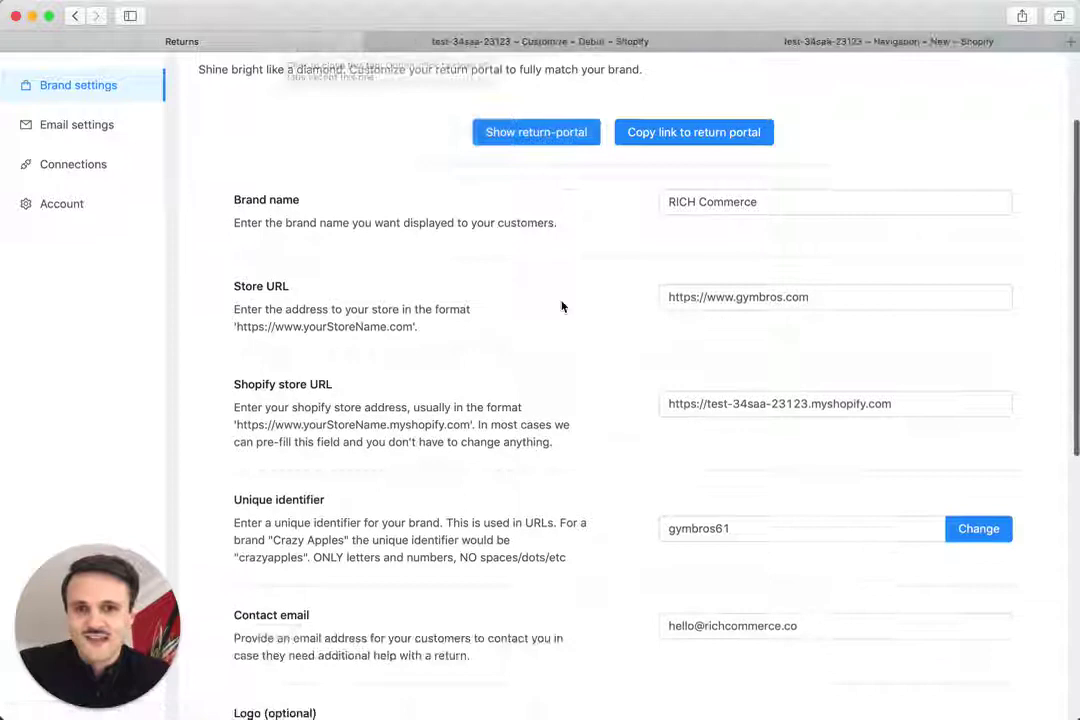
click(788, 198)
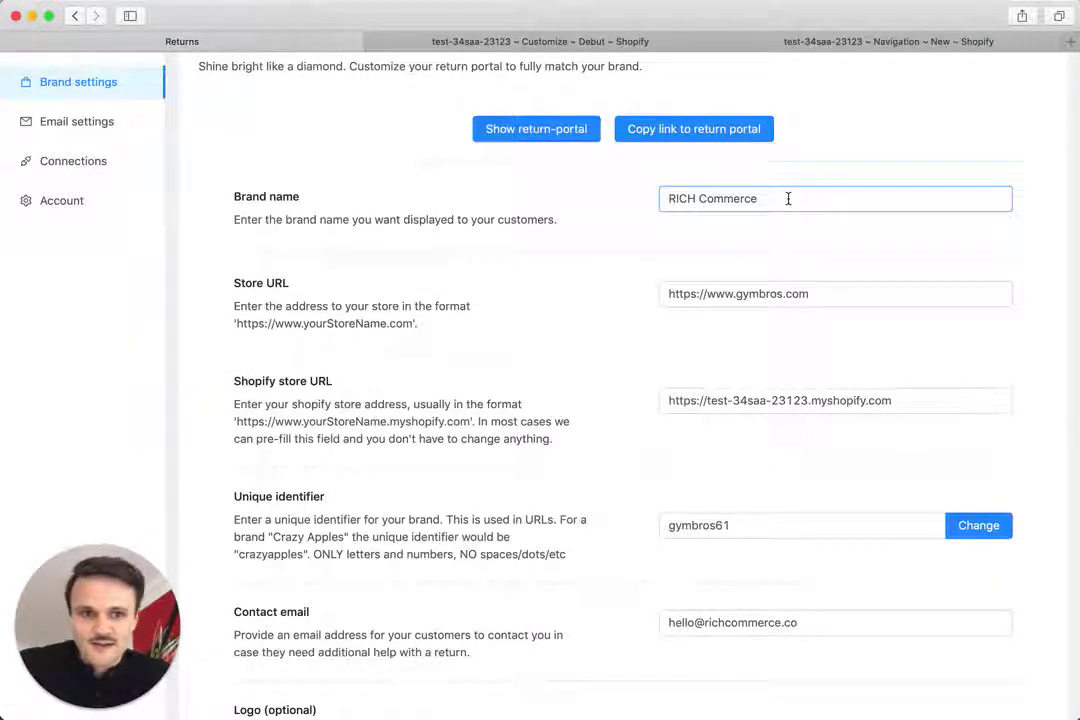
click(788, 294)
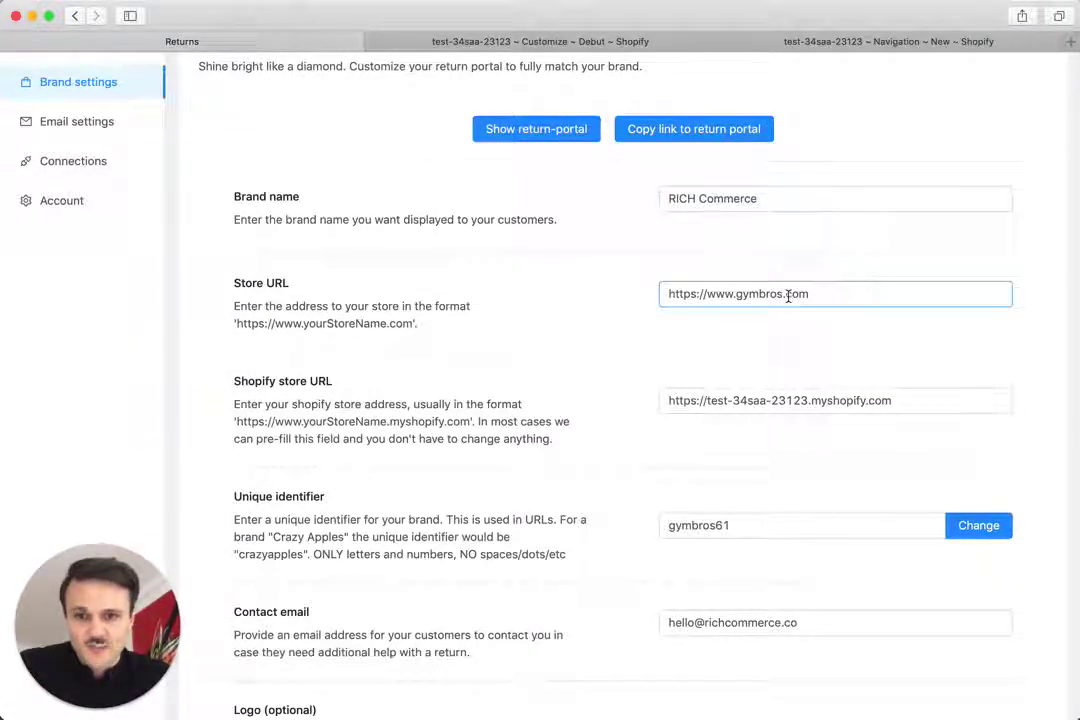
scroll(788, 294, down, 3)
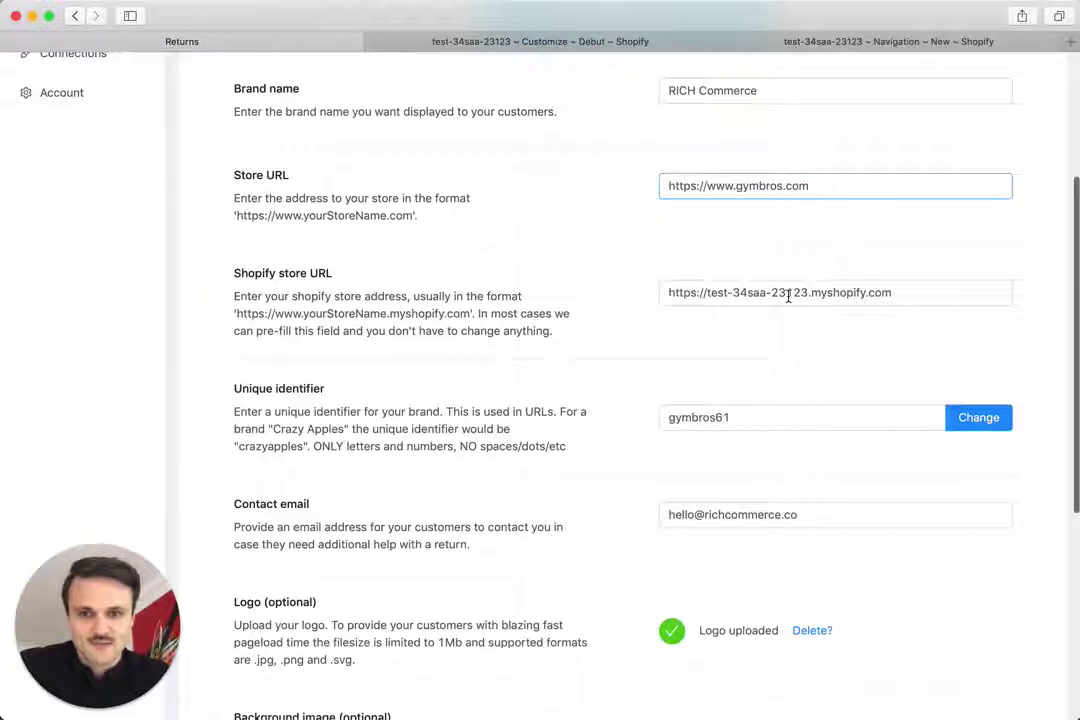
click(765, 293)
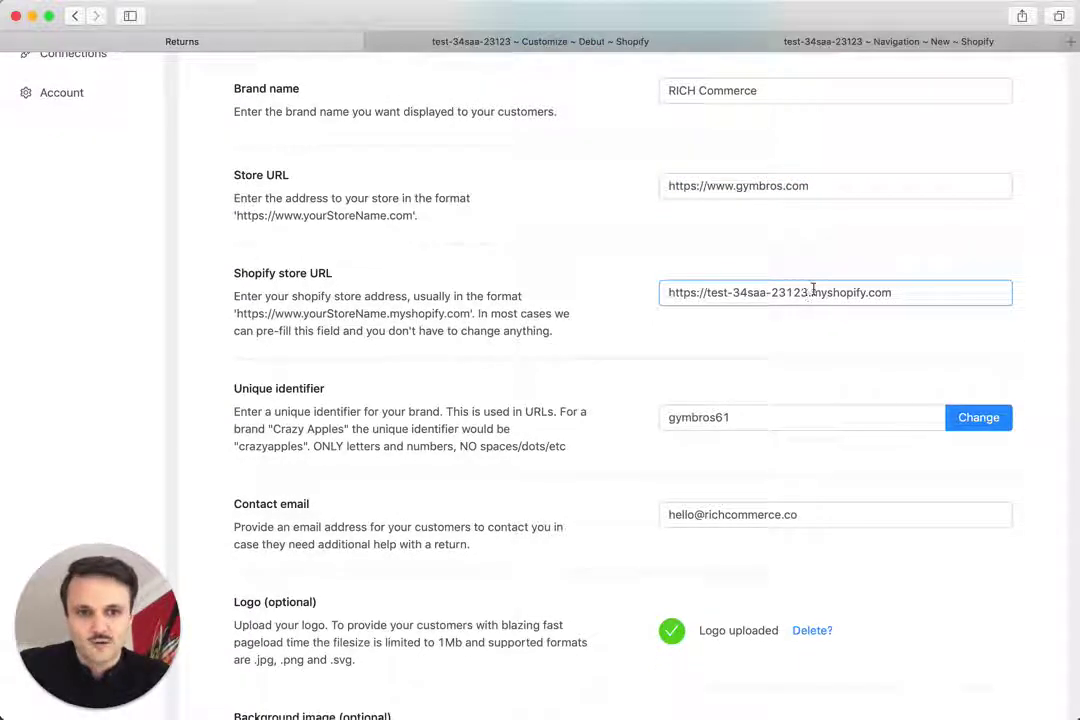
drag(811, 292, 902, 291)
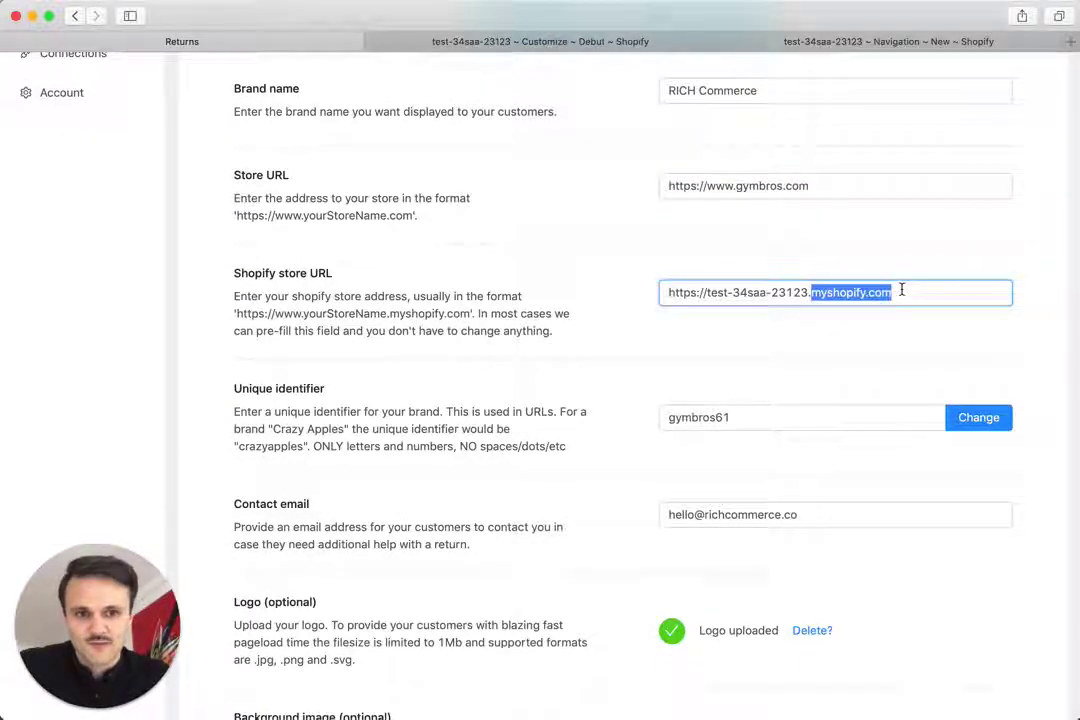
click(718, 264)
Scroll through the logo, background image and brand colour #eb144c settings to confirm the save.
scroll(718, 264, down, 1)
scroll(720, 290, down, 2)
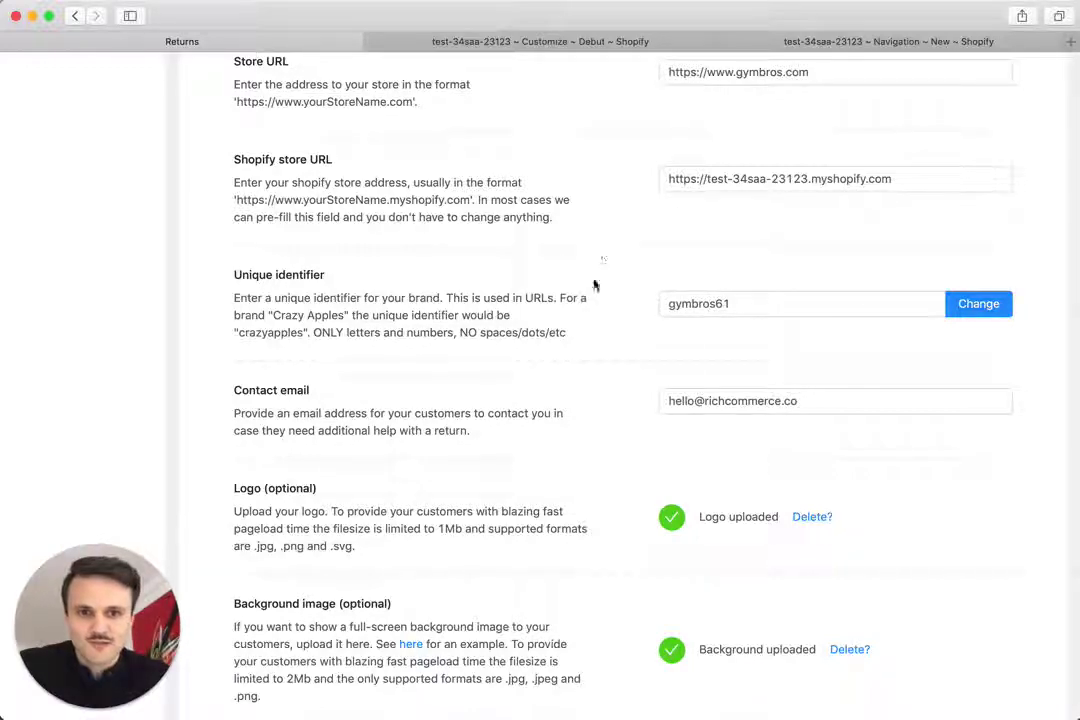
scroll(644, 255, down, 1)
scroll(644, 255, down, 2)
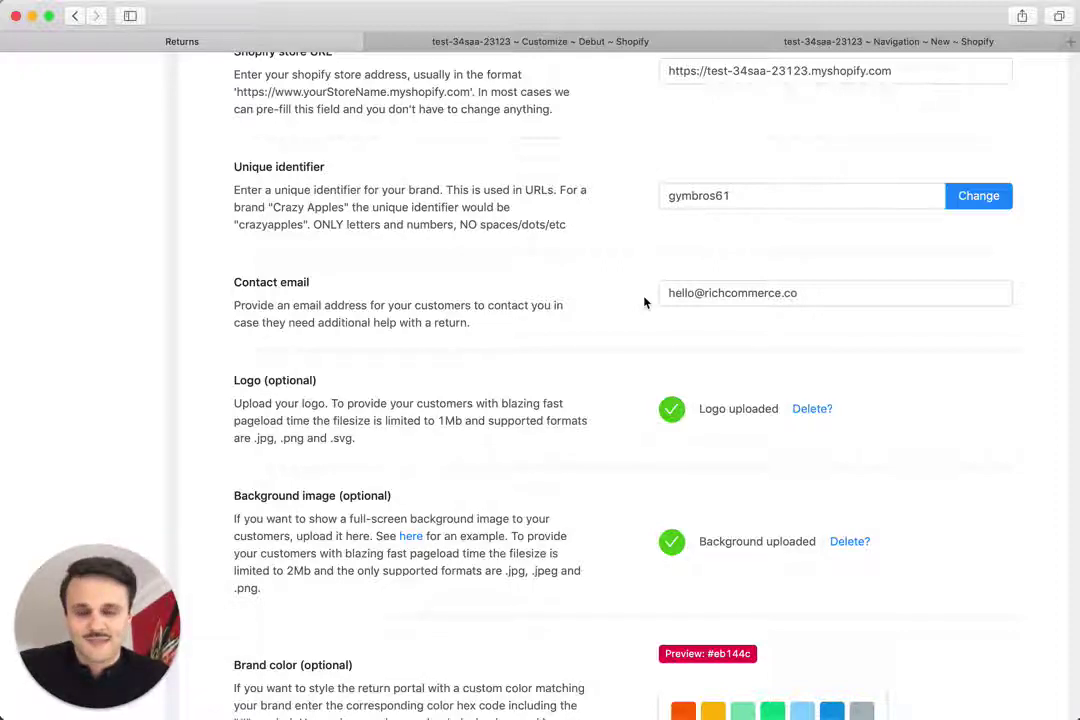
scroll(644, 302, down, 3)
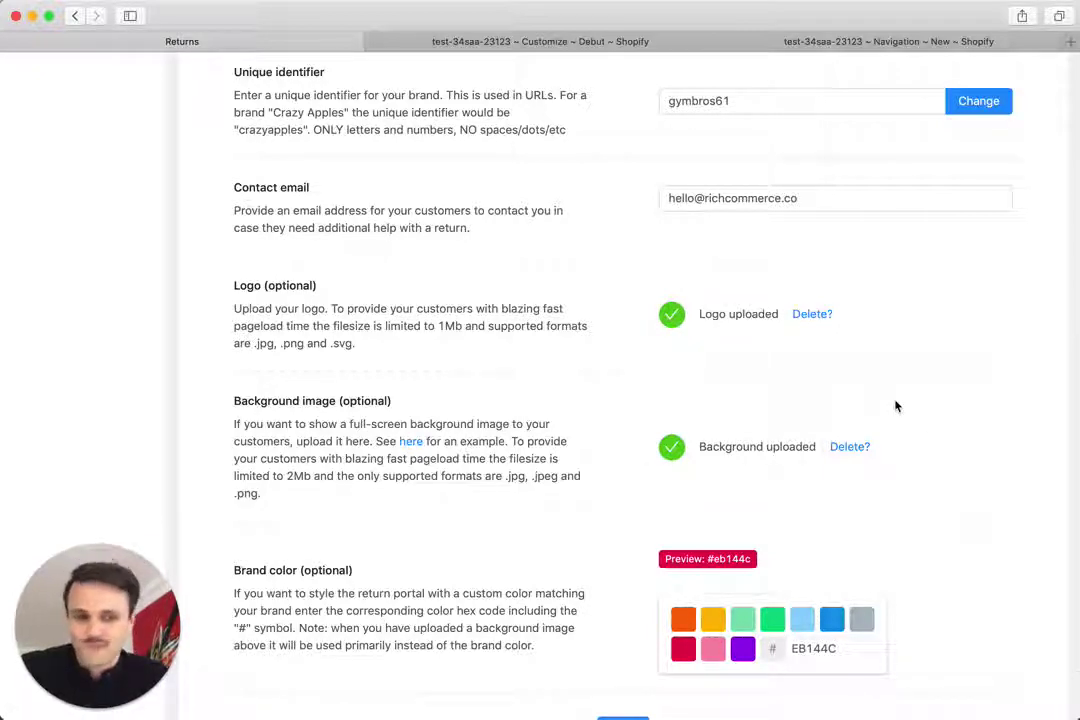
scroll(680, 560, down, 2)
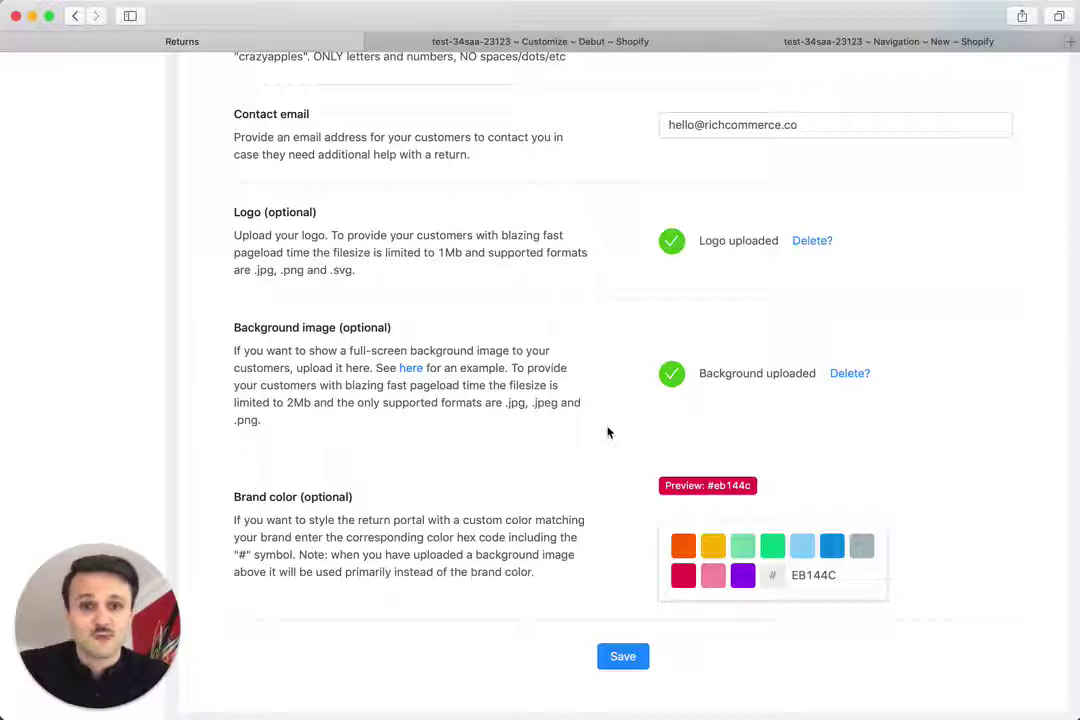
scroll(607, 432, up, 2)
scroll(607, 432, up, 3)
scroll(607, 432, up, 4)
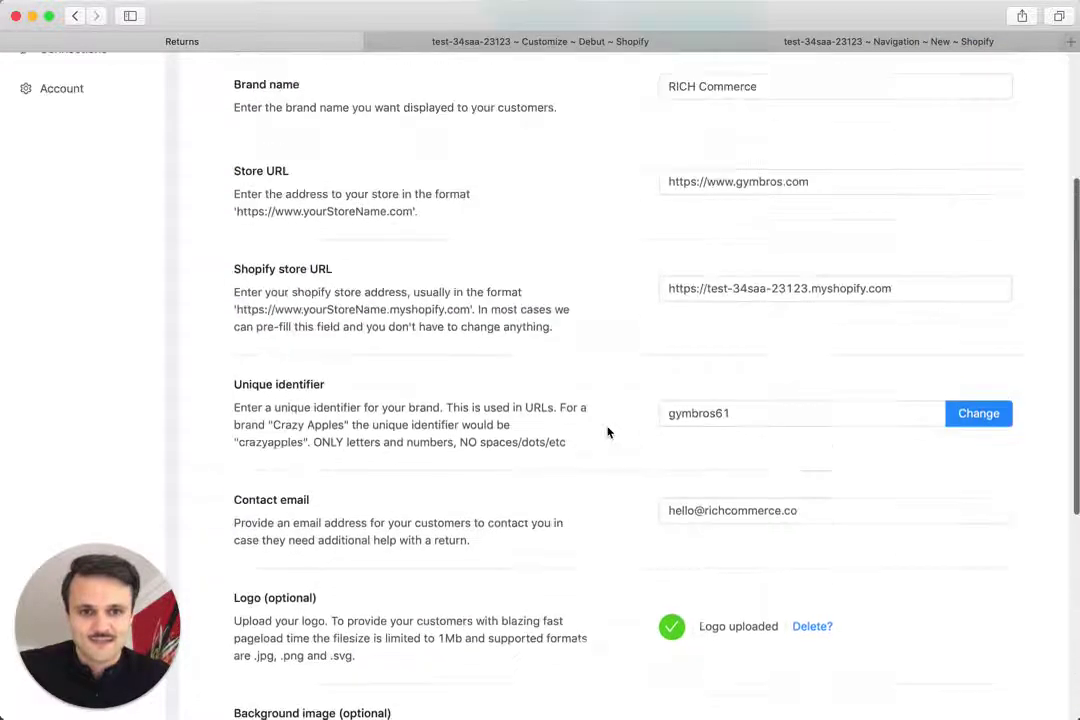
scroll(607, 432, up, 3)
scroll(607, 434, down, 10)
click(622, 645)
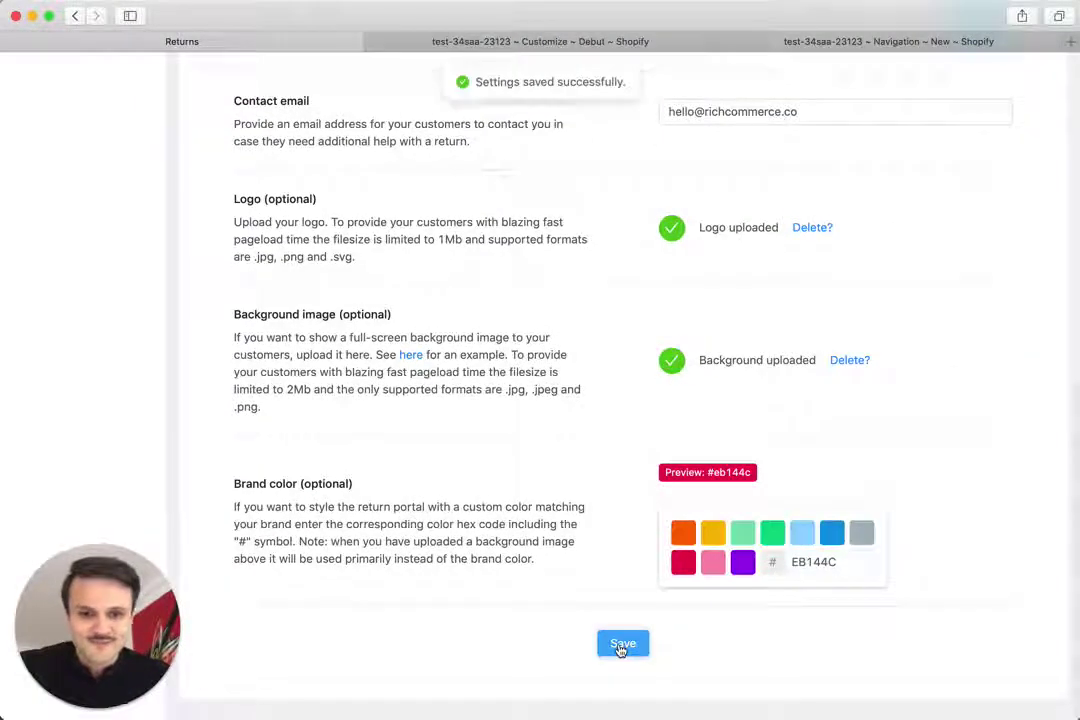
scroll(620, 649, up, 1)
scroll(620, 649, up, 10)
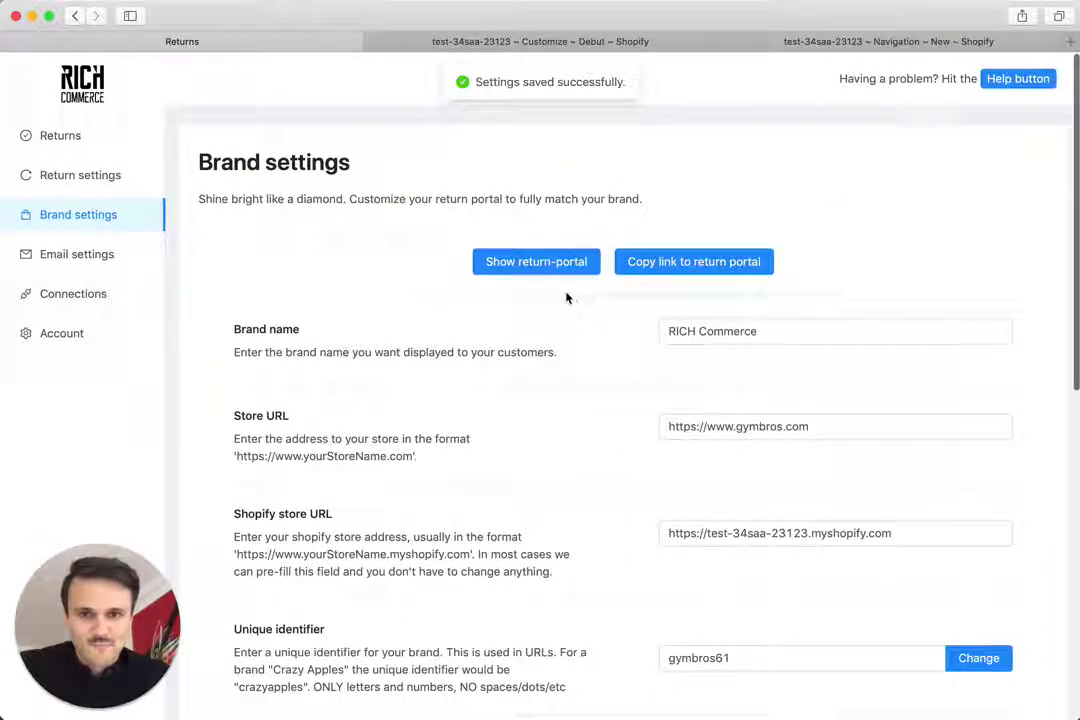
click(537, 268)
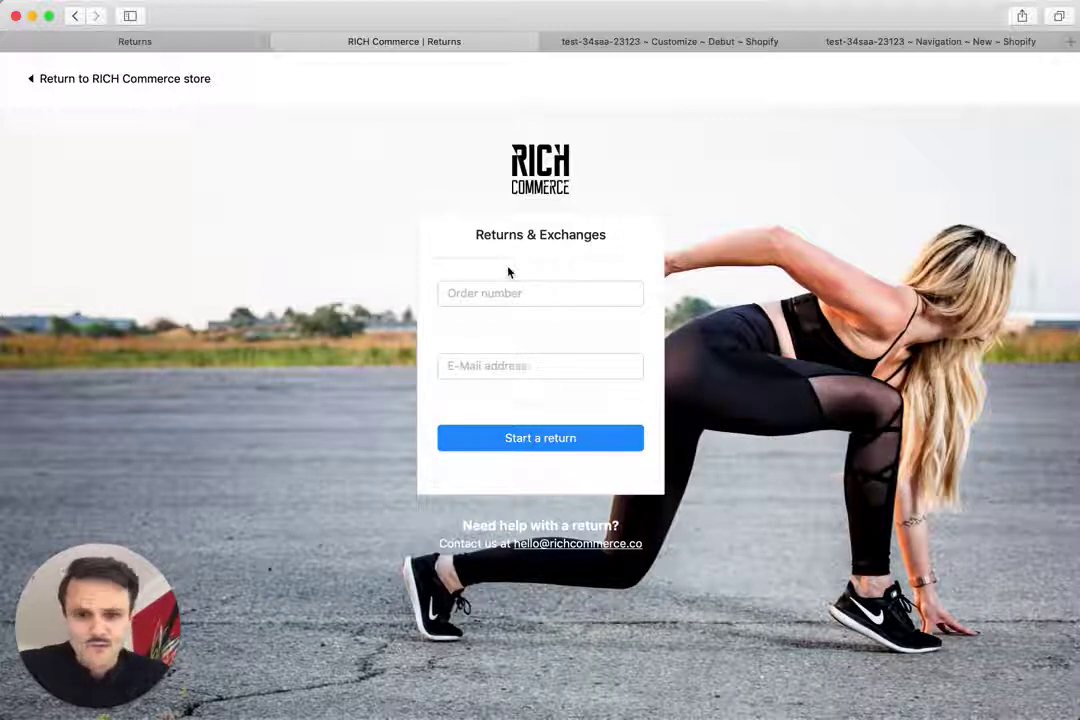
click(223, 45)
scroll(489, 347, down, 2)
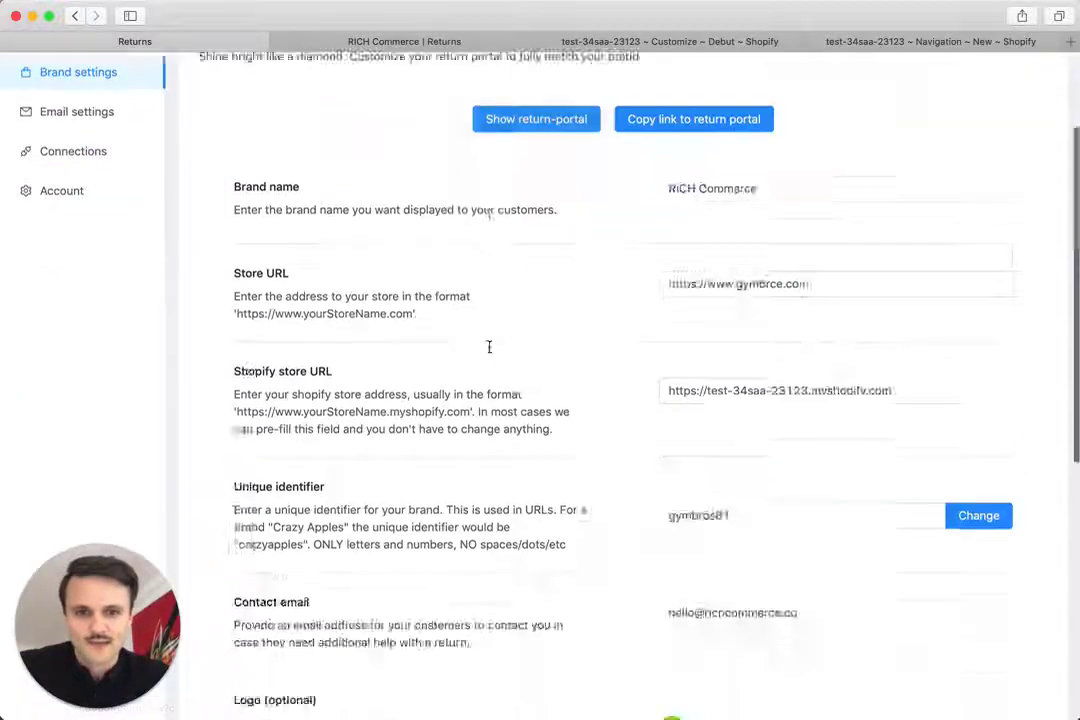
scroll(769, 398, down, 5)
scroll(653, 190, down, 3)
scroll(653, 203, up, 2)
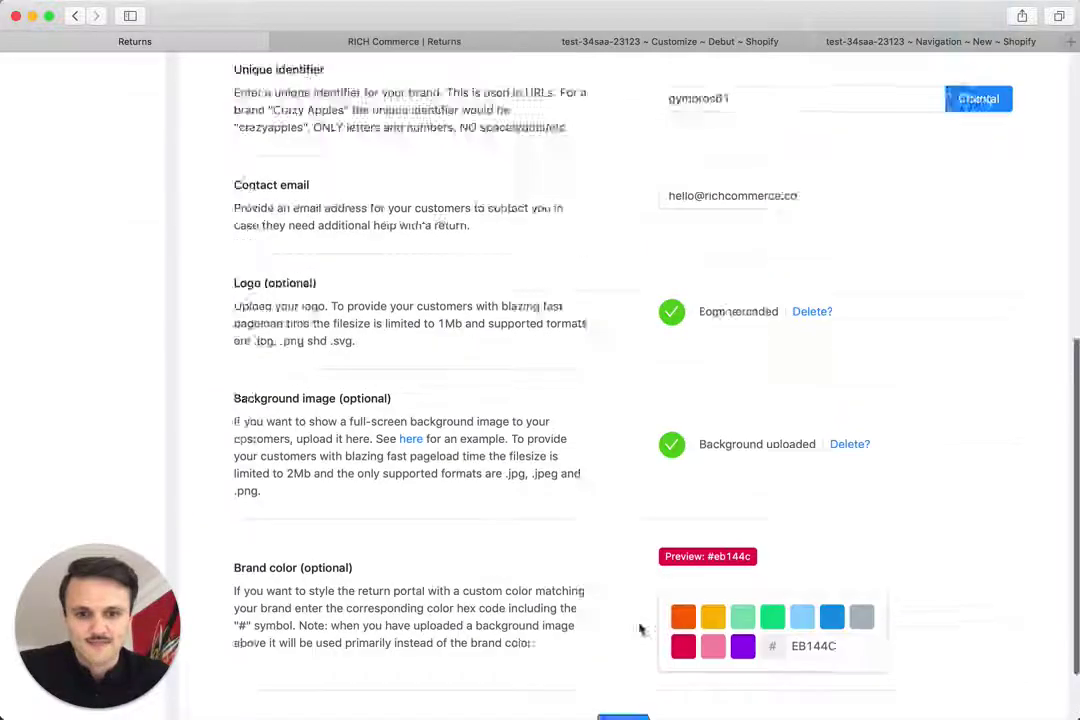
scroll(639, 631, up, 8)
click(419, 45)
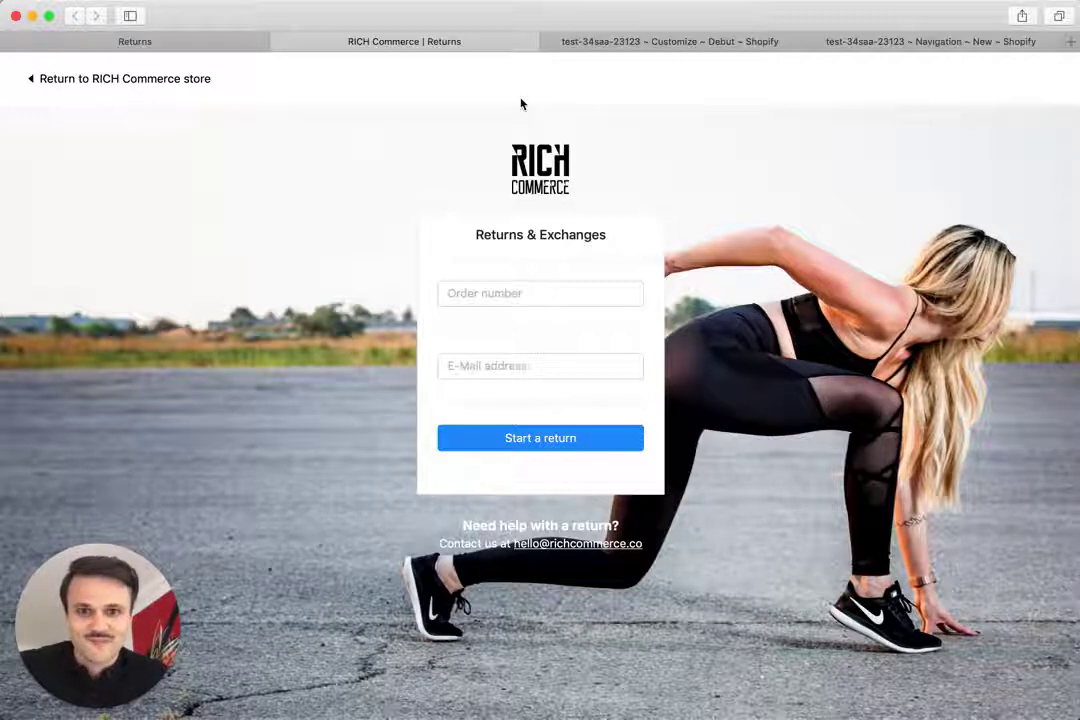
click(284, 42)
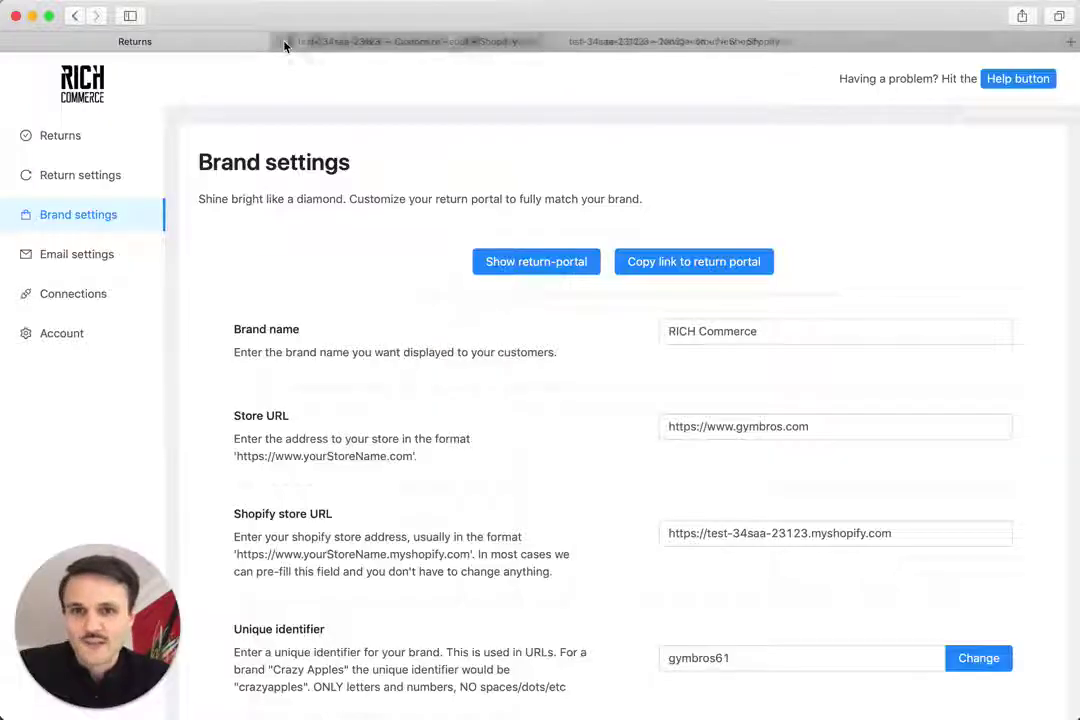
Scroll the Debut theme preview to the footer showing Search, About us, Get in touch and Our promise.
click(333, 44)
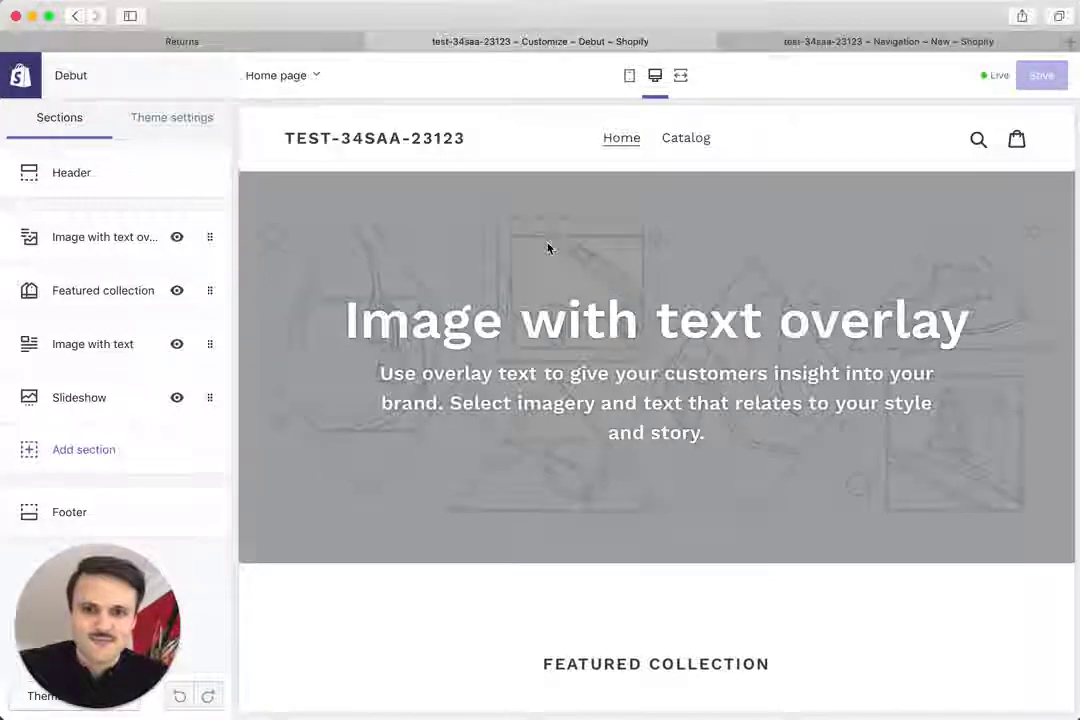
scroll(548, 248, down, 2)
scroll(557, 174, down, 1)
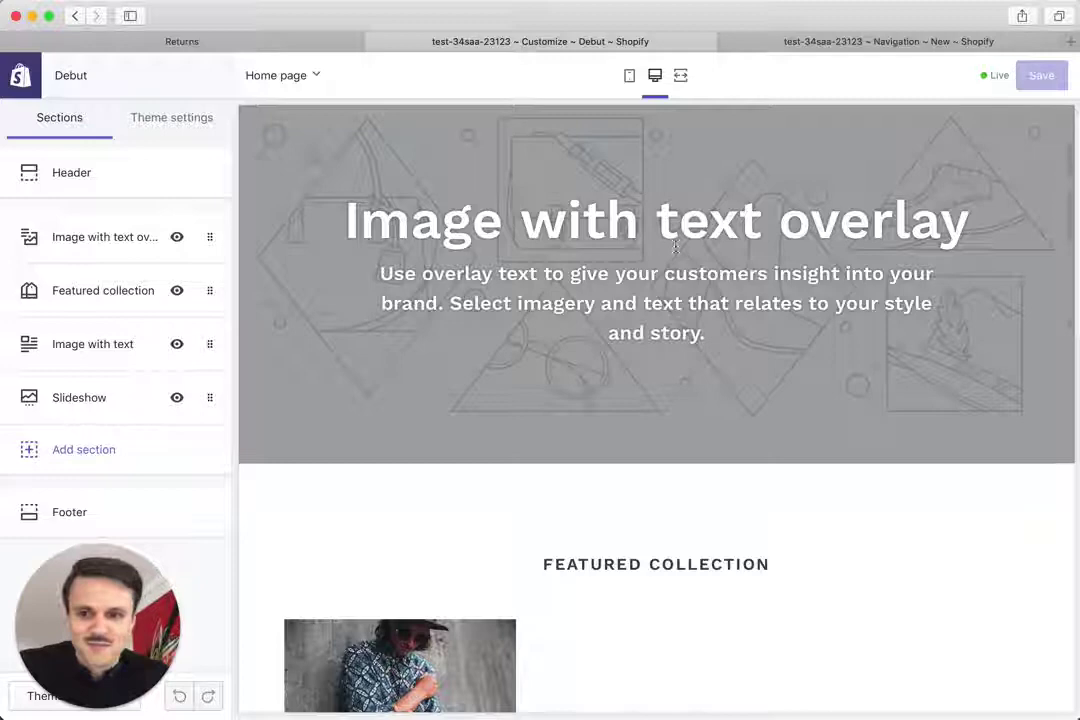
scroll(615, 193, down, 5)
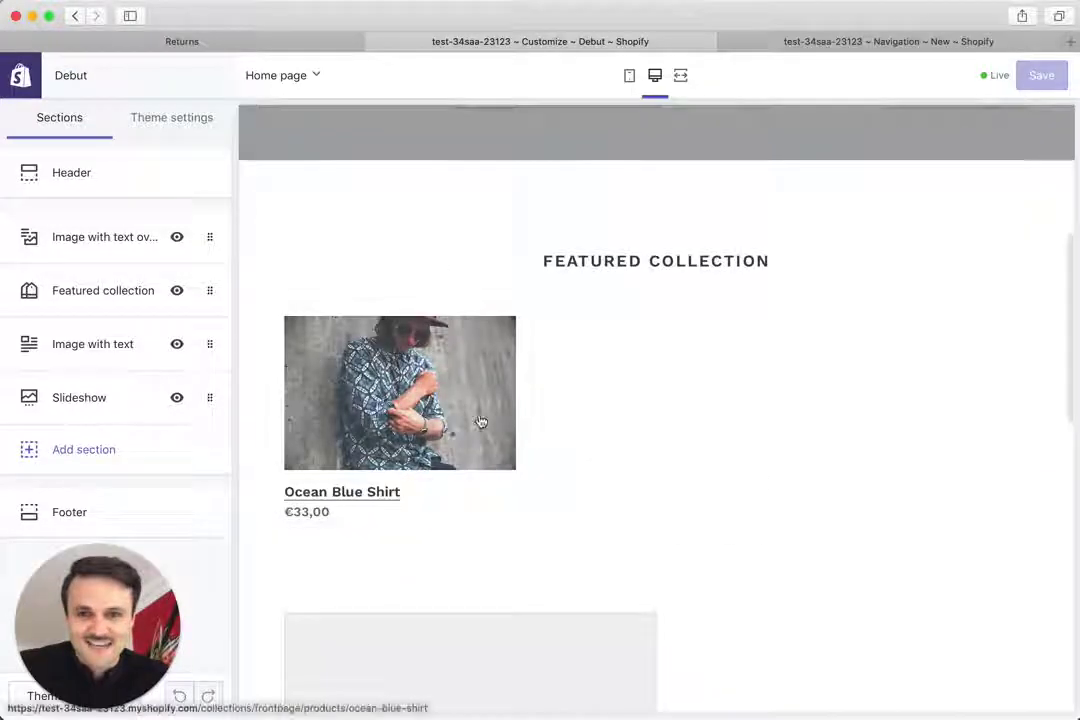
scroll(692, 340, down, 6)
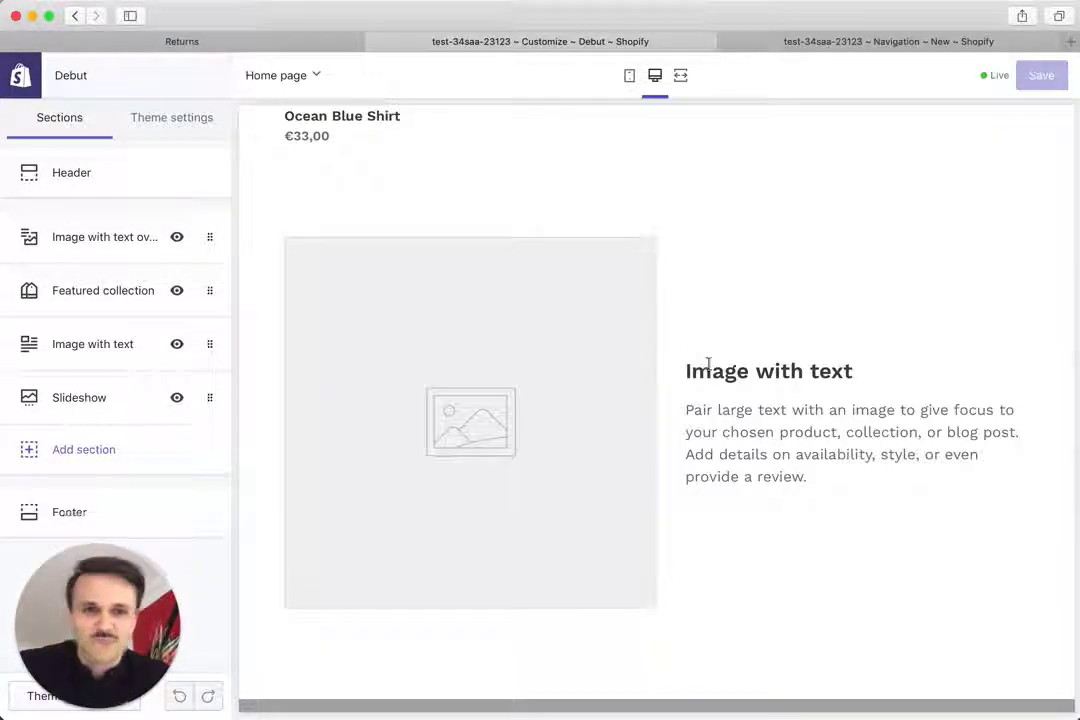
scroll(725, 298, down, 2)
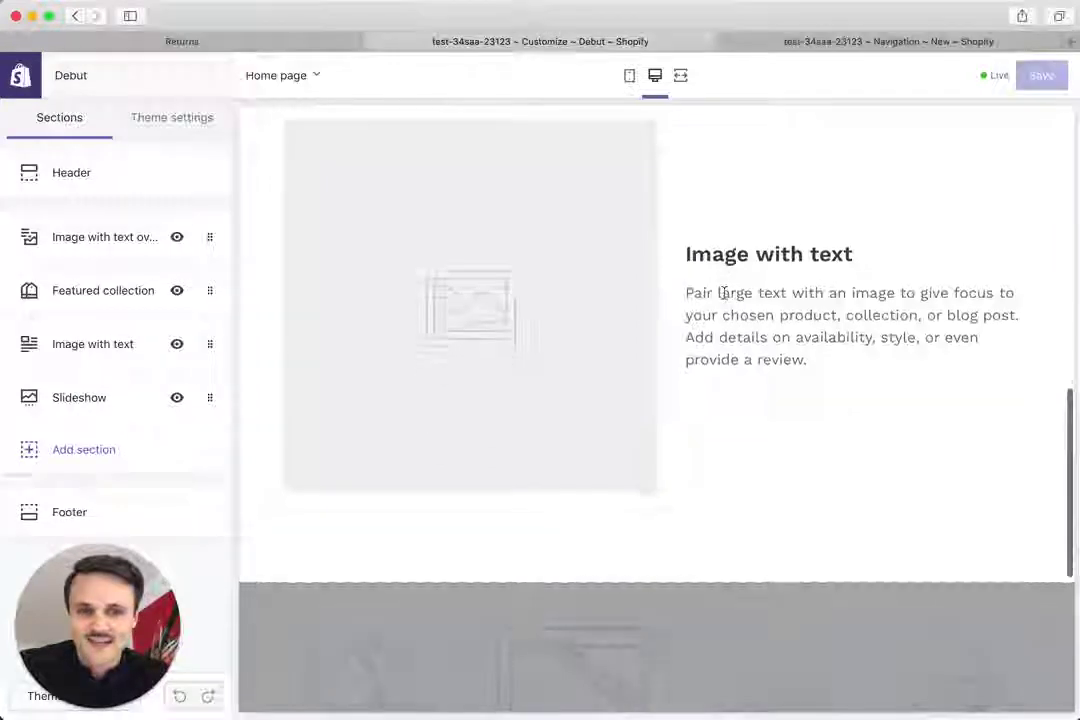
scroll(725, 298, down, 3)
scroll(725, 298, down, 3)
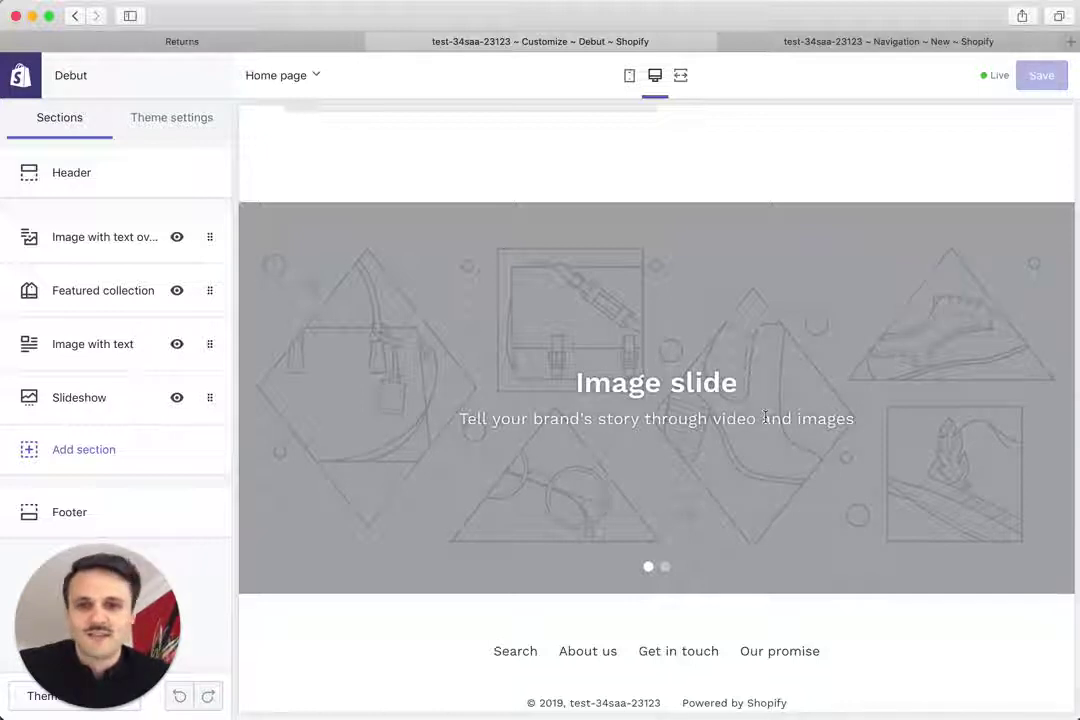
scroll(784, 341, down, 1)
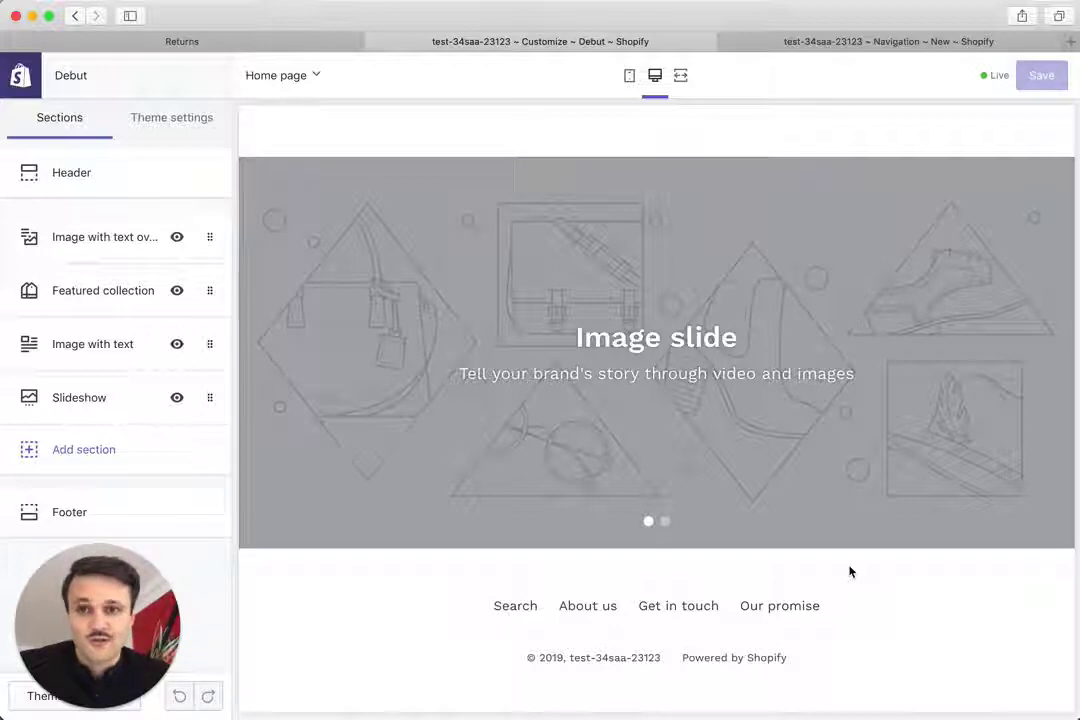
Go to the Footer menu editor in Shopify admin's Navigation section.
click(838, 42)
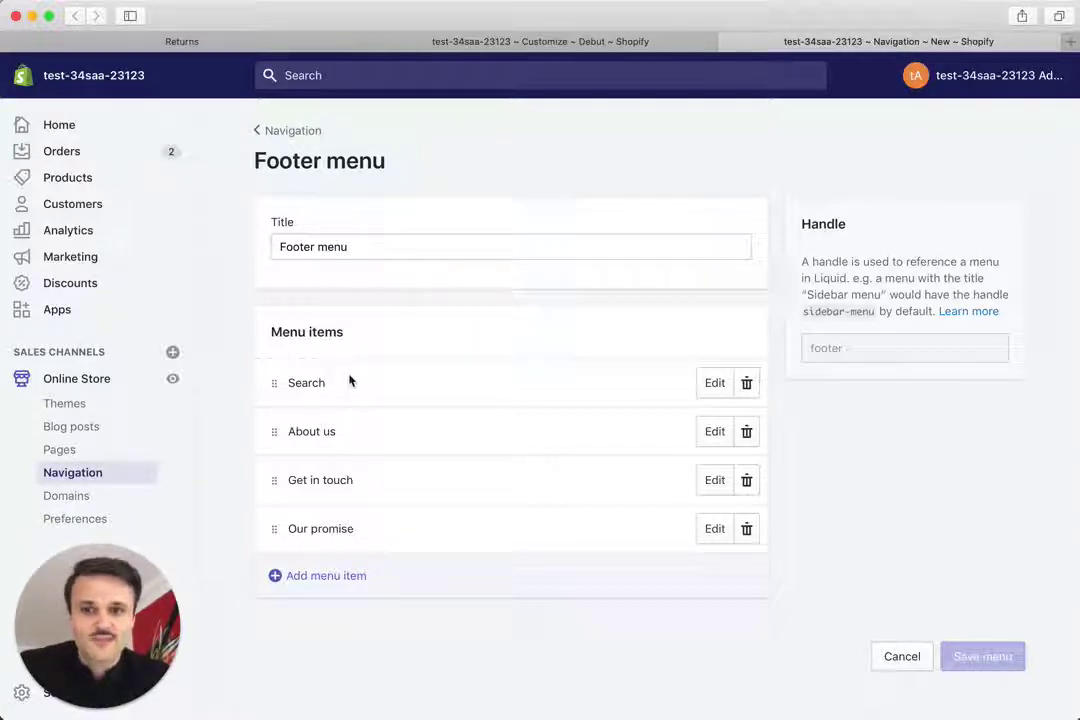
Start a new Footer menu item named 'Returns'.
click(340, 576)
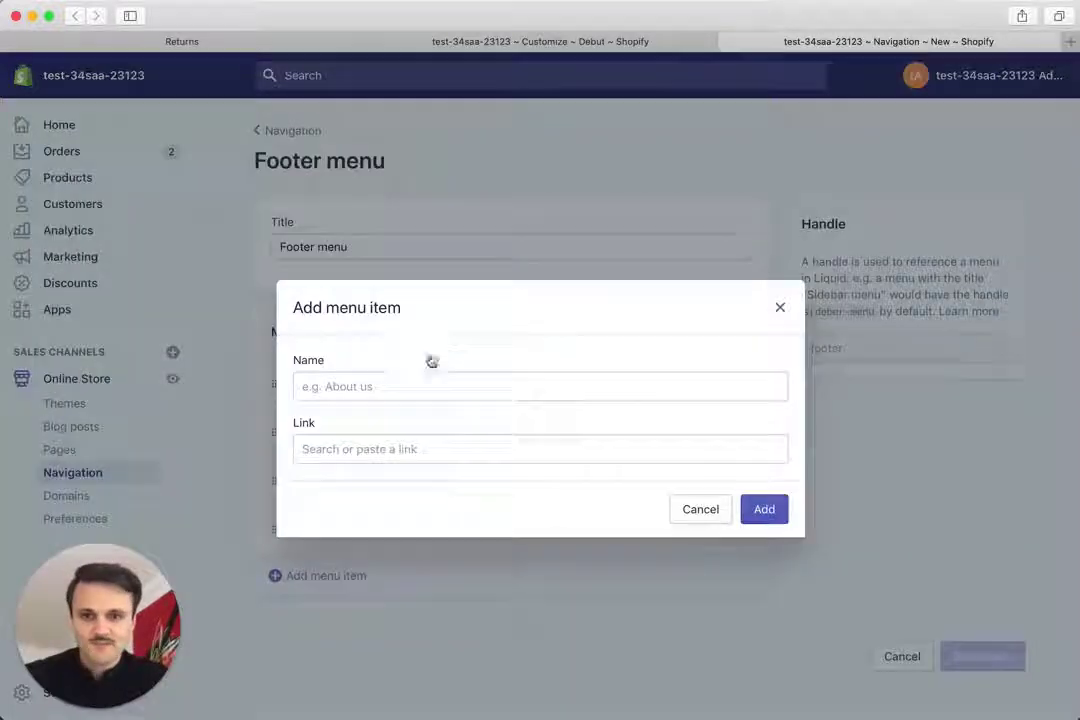
click(407, 386)
text(Returns)
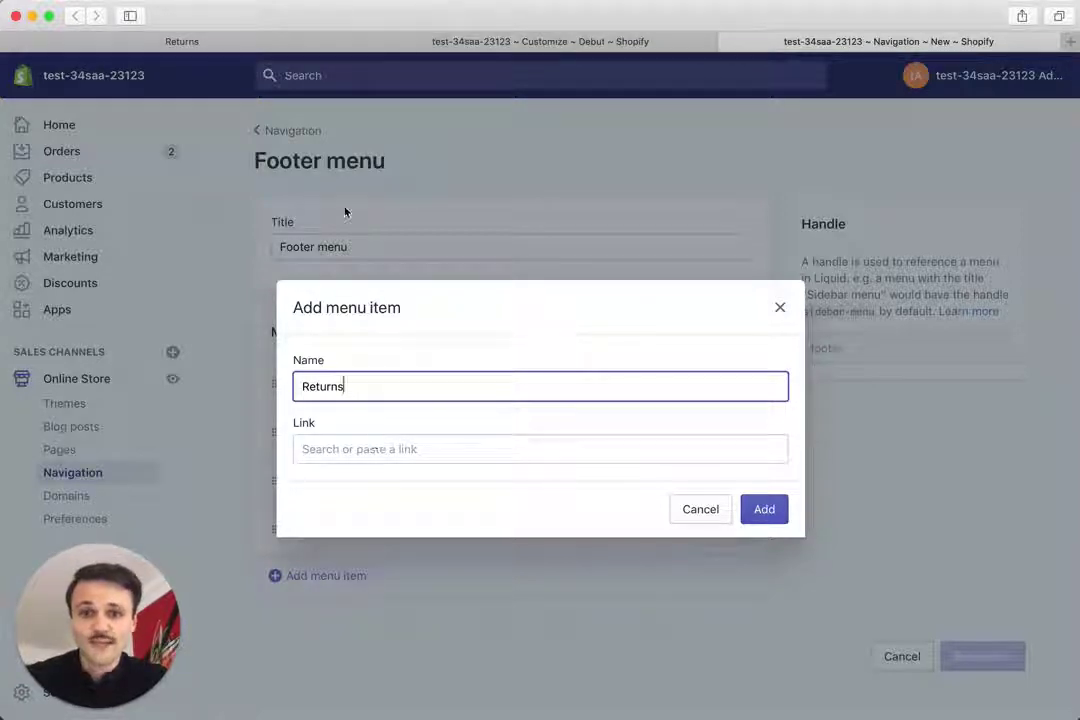
Set the item's link to the return portal URL copied from Rich Returns brand settings.
click(212, 44)
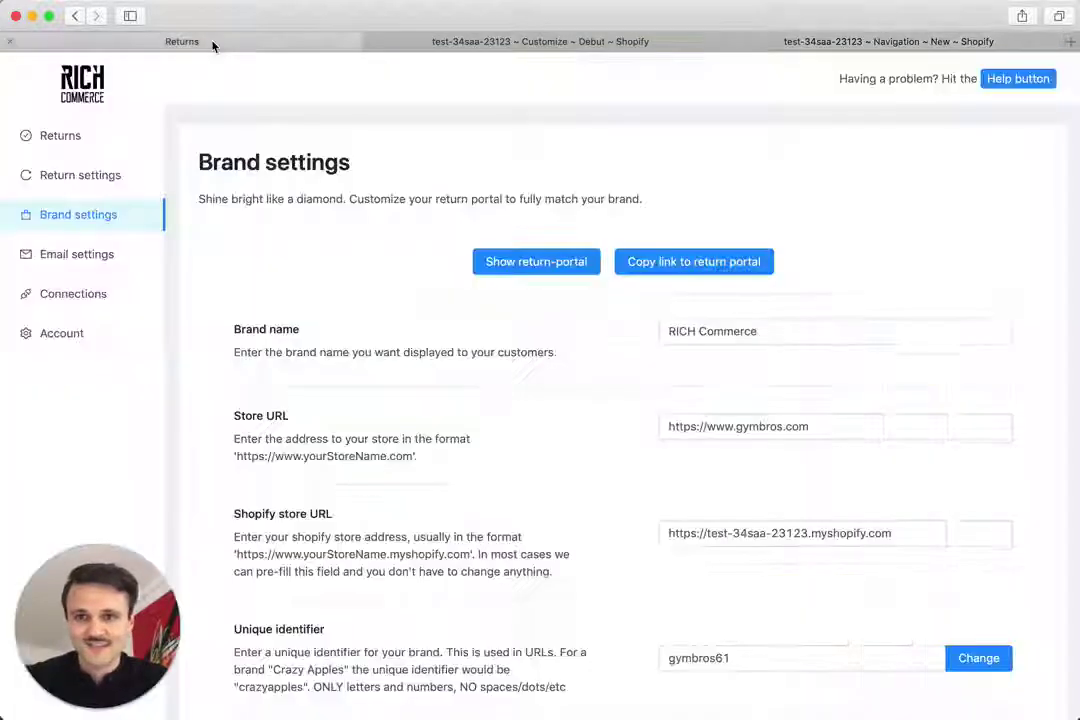
click(675, 268)
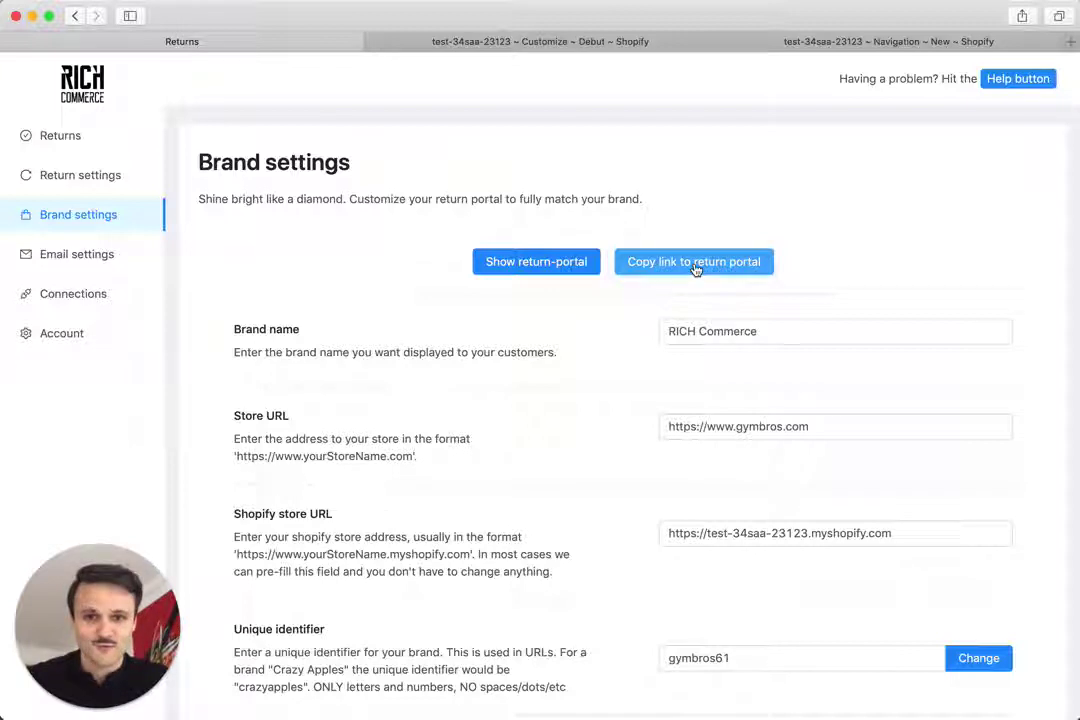
click(830, 42)
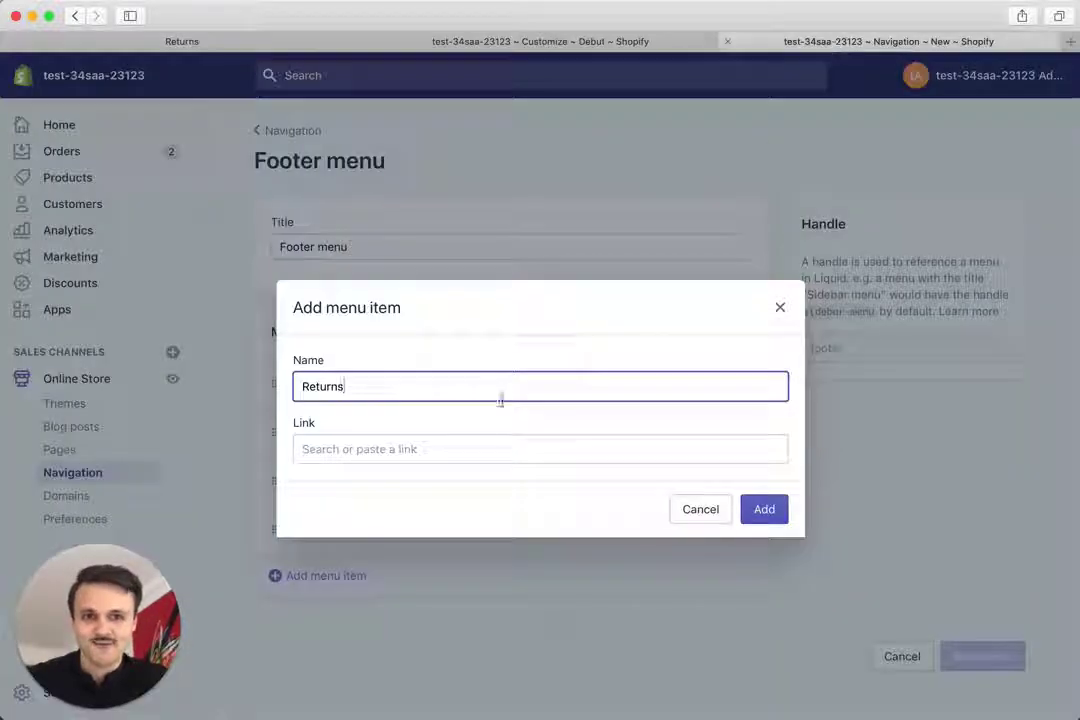
click(472, 443)
text(https://returns.richcommerce.co/return/new?c=gymbros61)
click(472, 487)
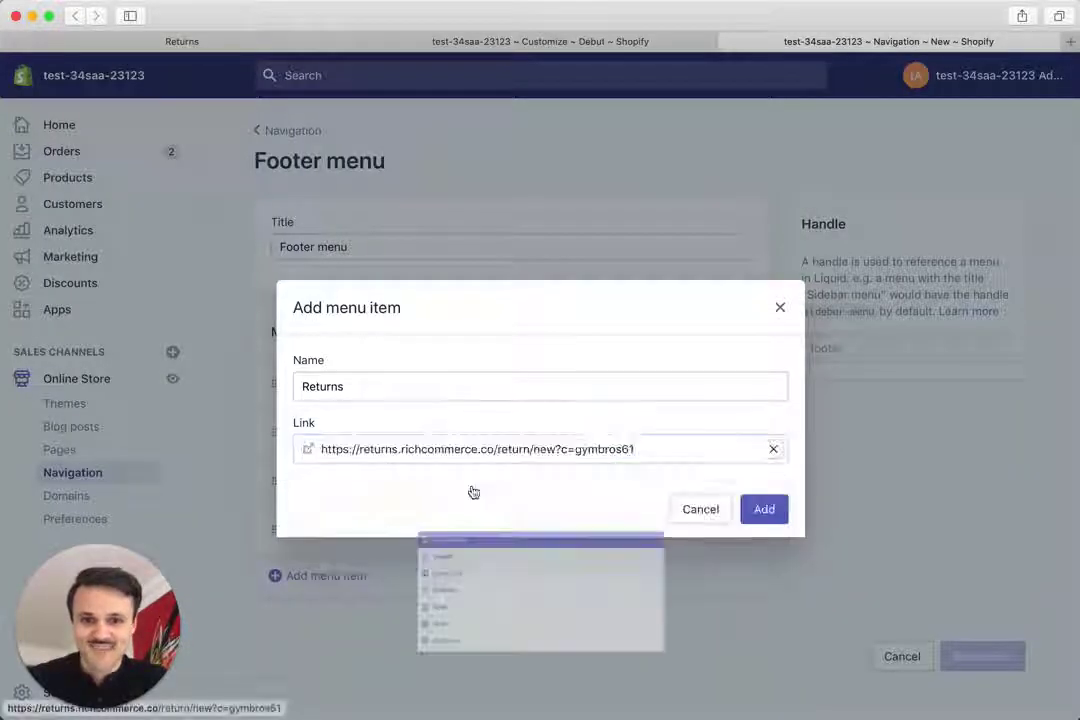
Add the Returns item to the Footer menu and save the menu.
click(764, 511)
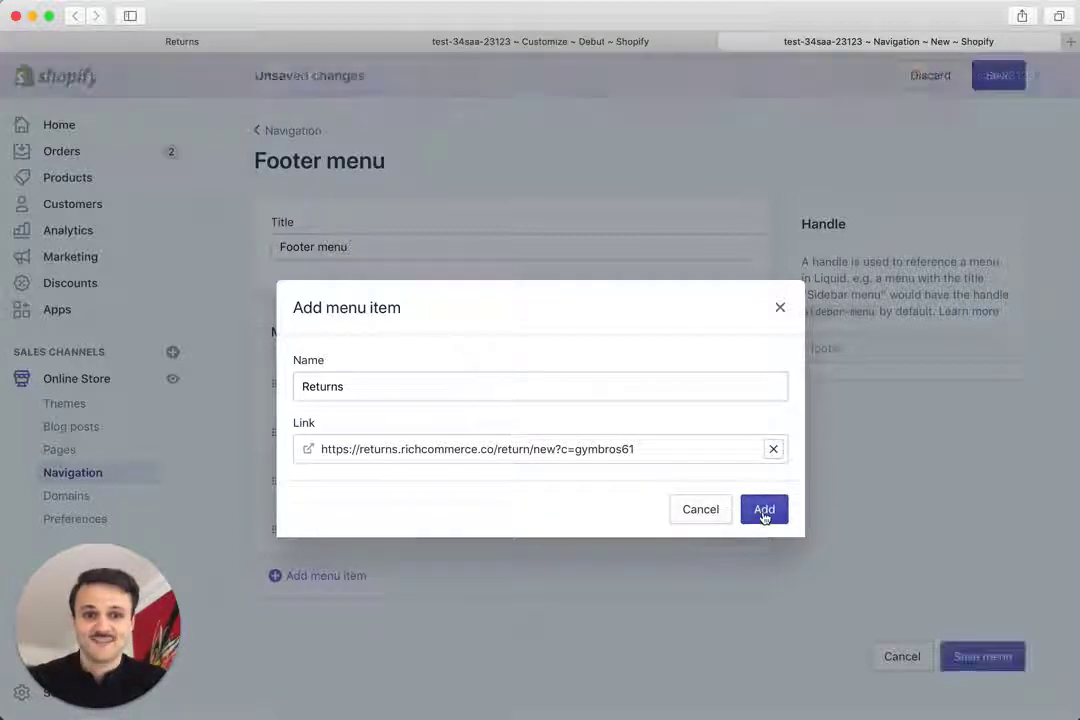
click(980, 704)
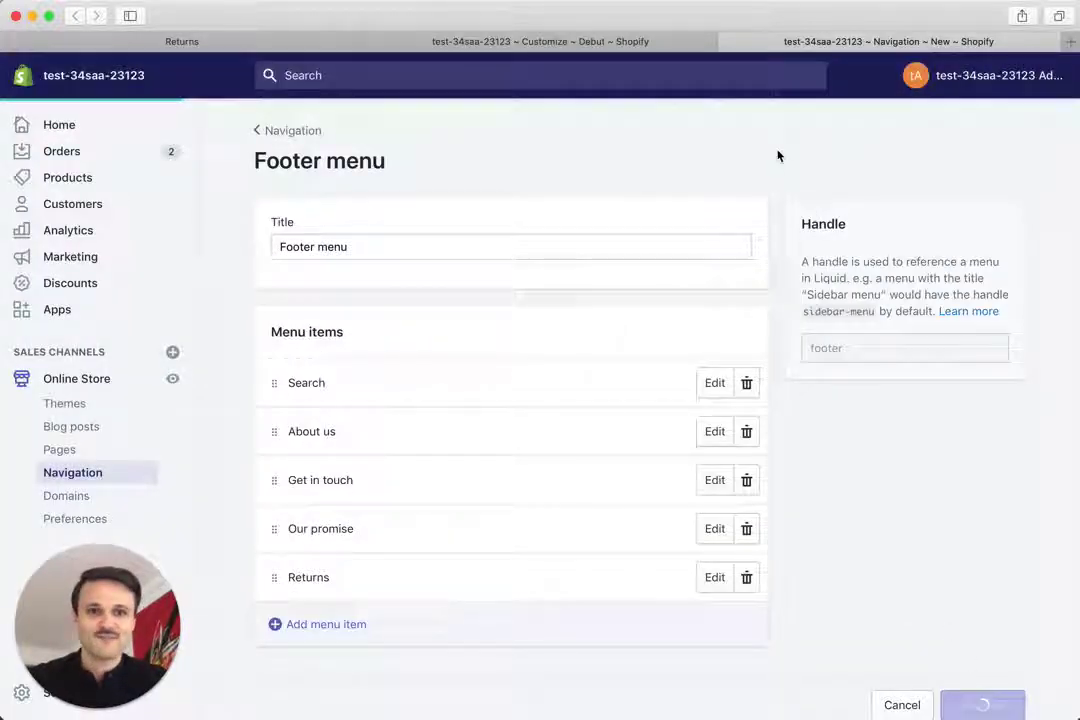
click(654, 44)
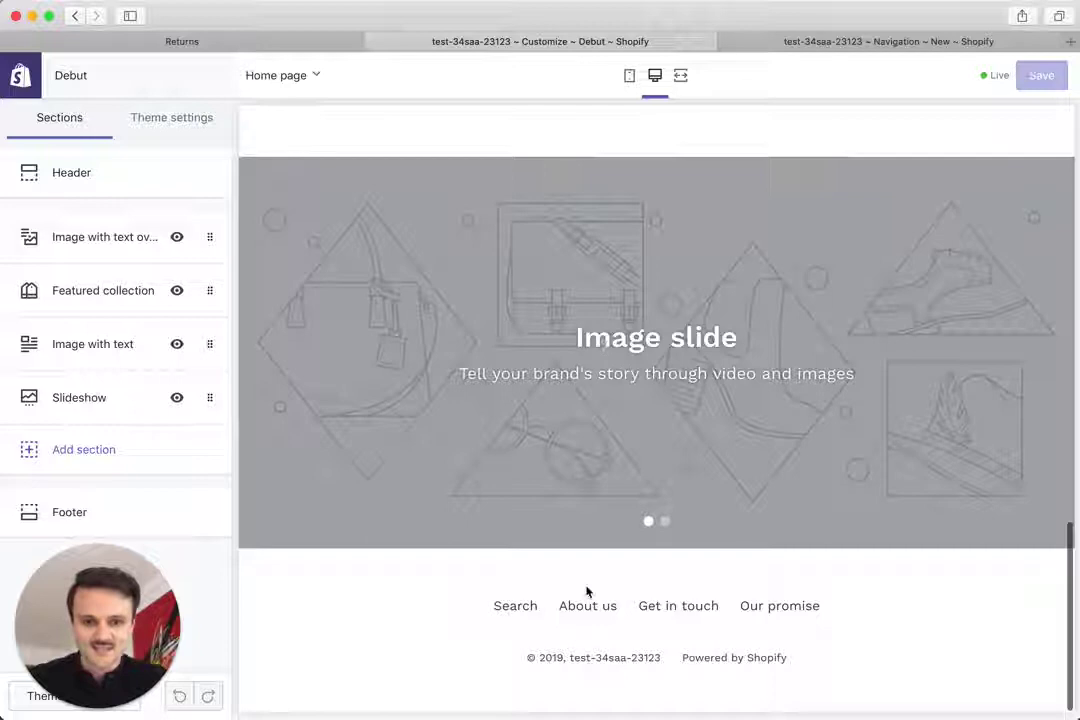
Open the live store in a new tab and scroll to its footer with the Returns link.
super+click(587, 662)
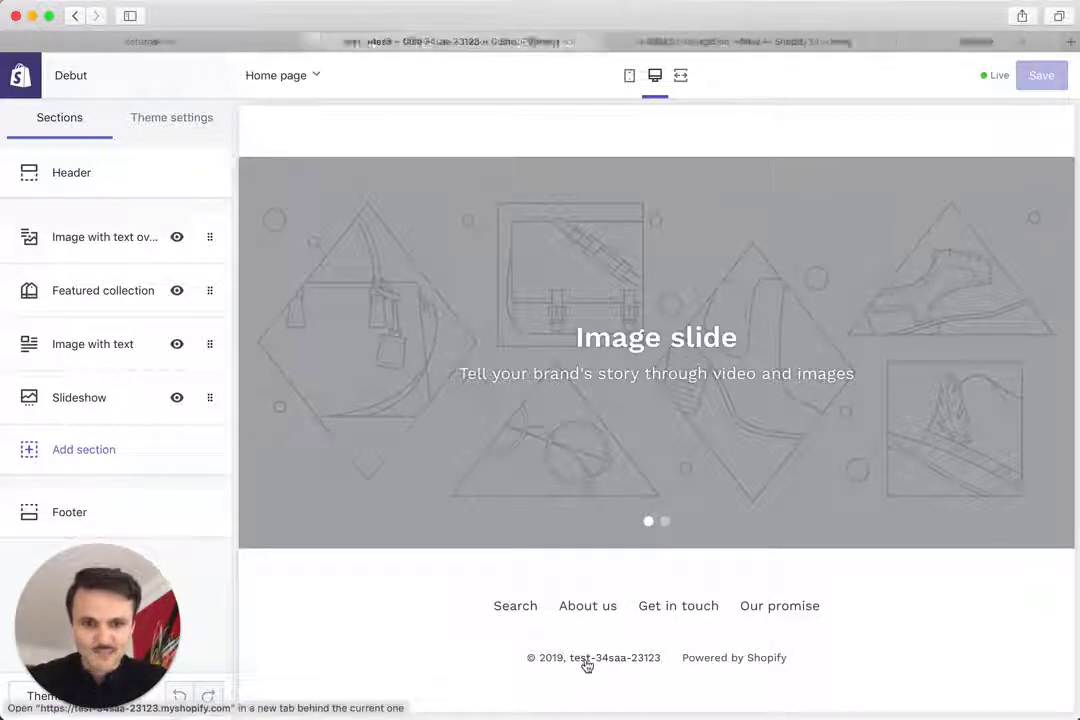
click(863, 44)
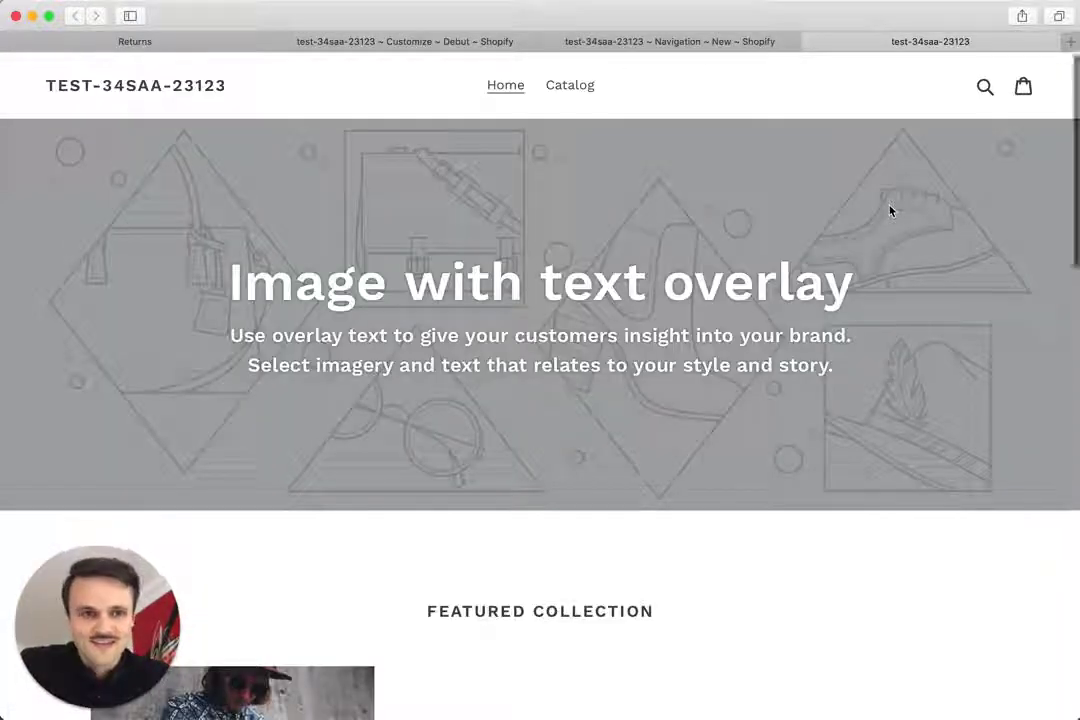
scroll(890, 210, down, 1)
scroll(890, 210, down, 2)
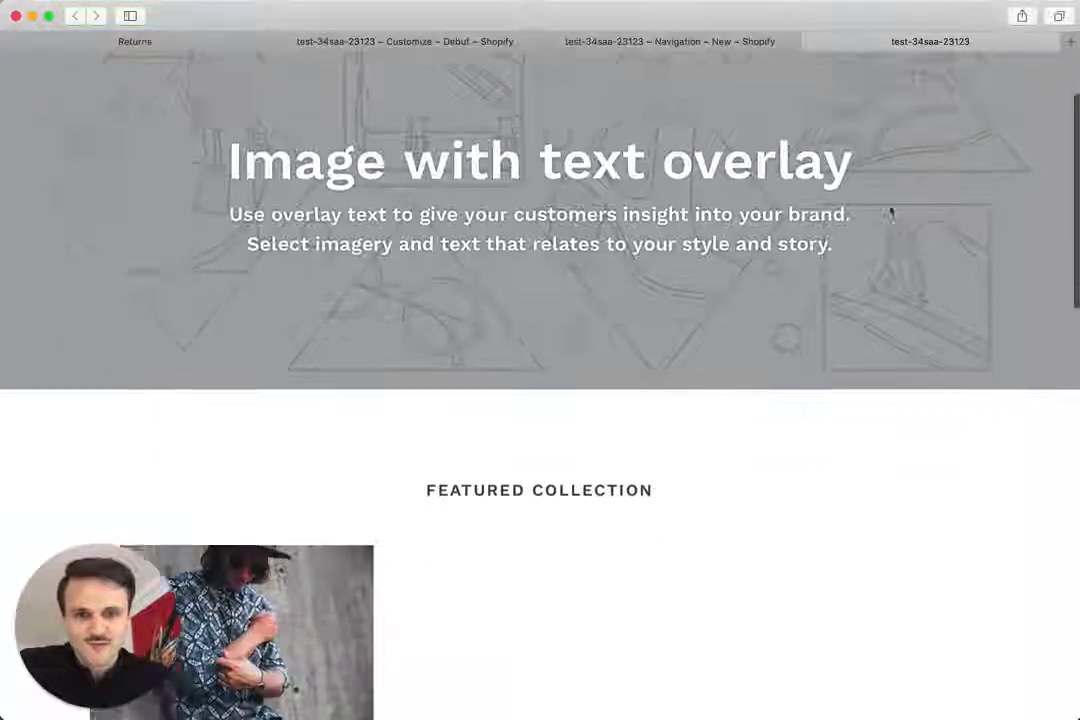
scroll(890, 210, down, 1)
scroll(890, 210, down, 5)
scroll(890, 210, down, 3)
scroll(890, 210, down, 6)
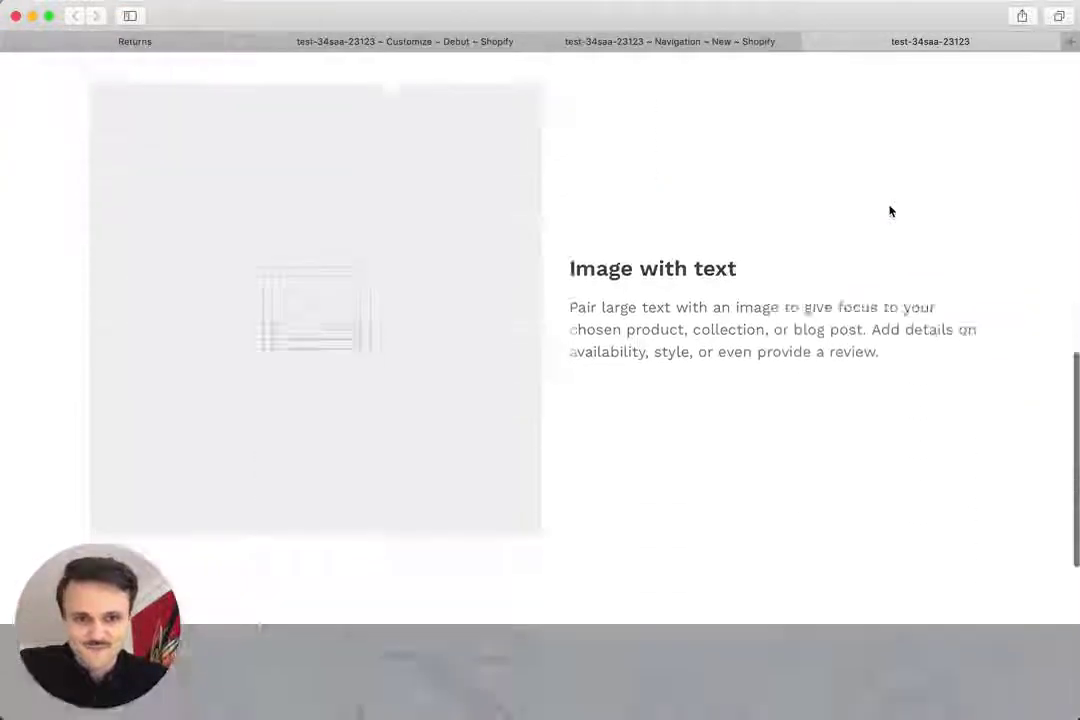
scroll(890, 210, down, 9)
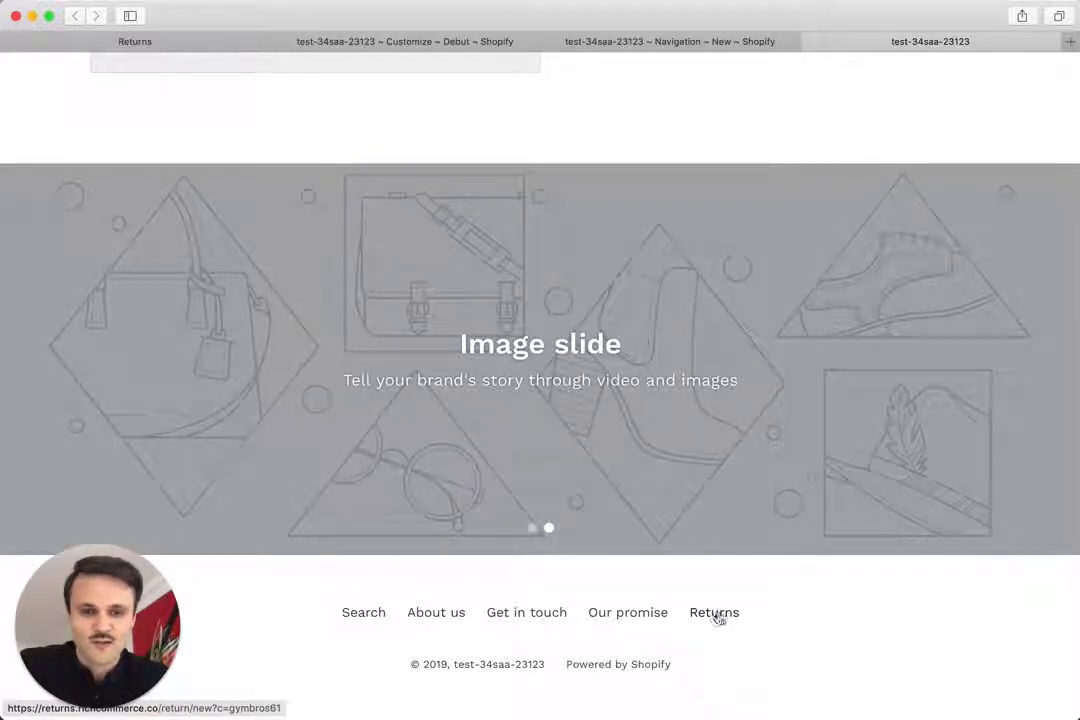
Follow the footer Returns link to the RICH Commerce portal and try its order number and e-mail fields.
click(715, 613)
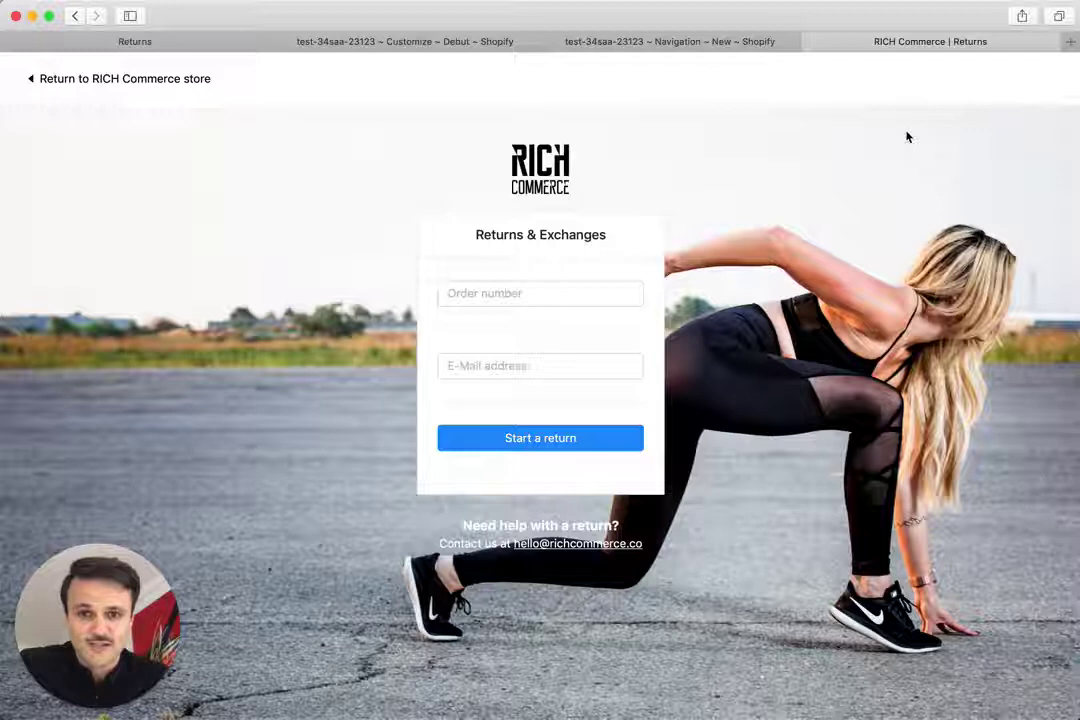
click(535, 291)
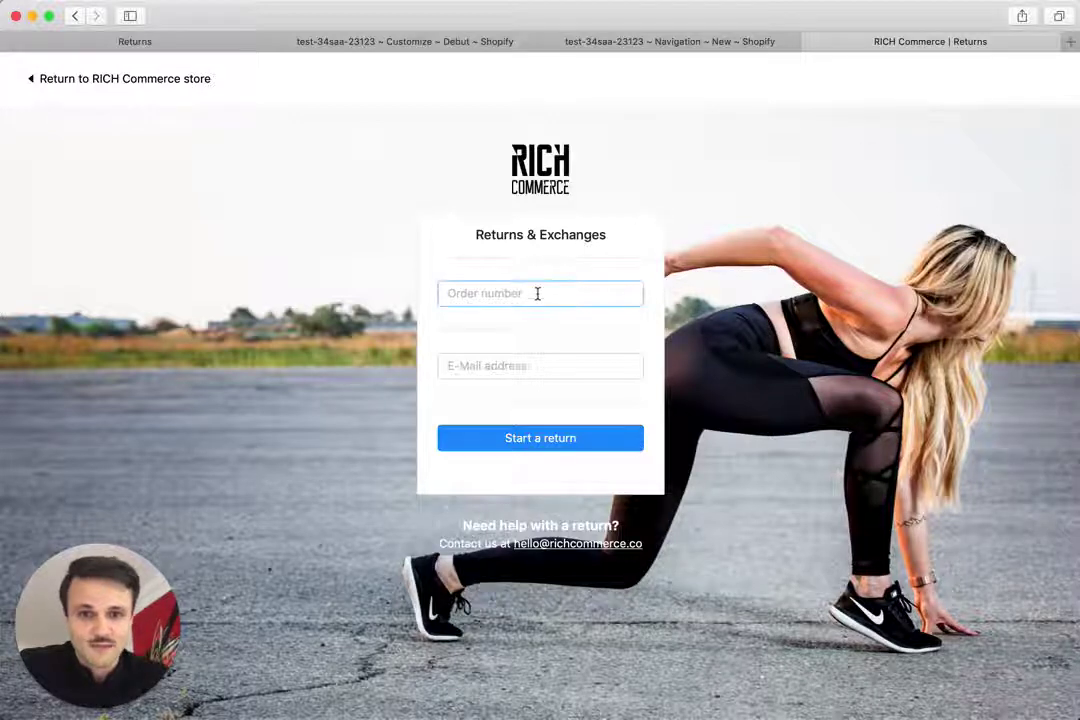
click(513, 366)
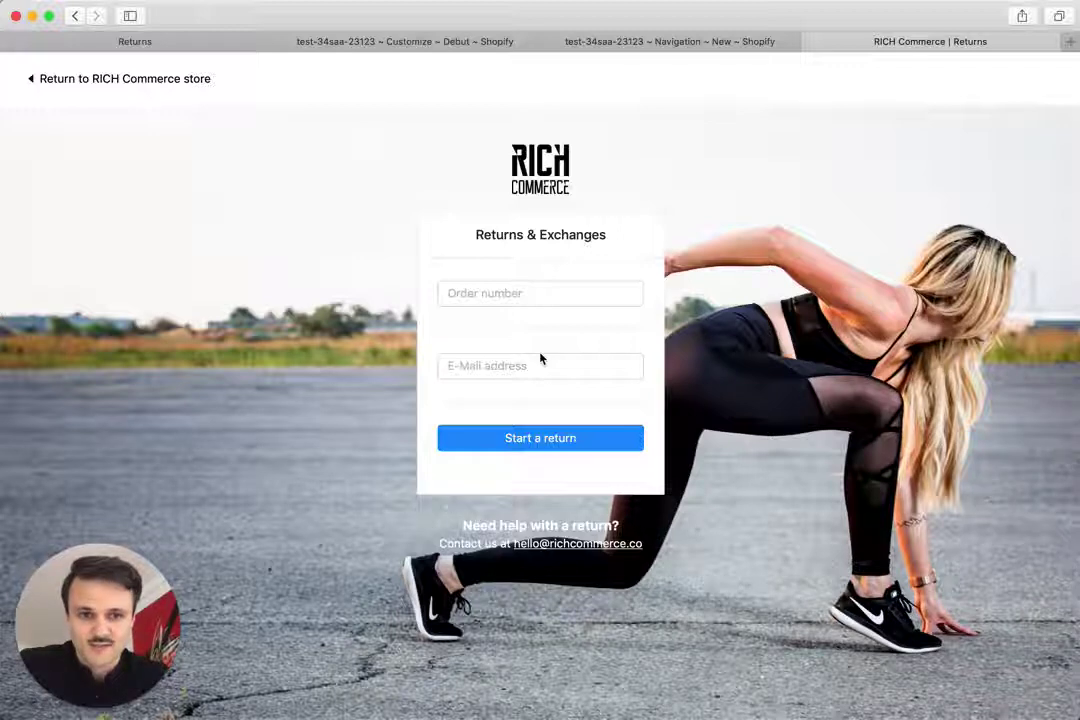
click(550, 295)
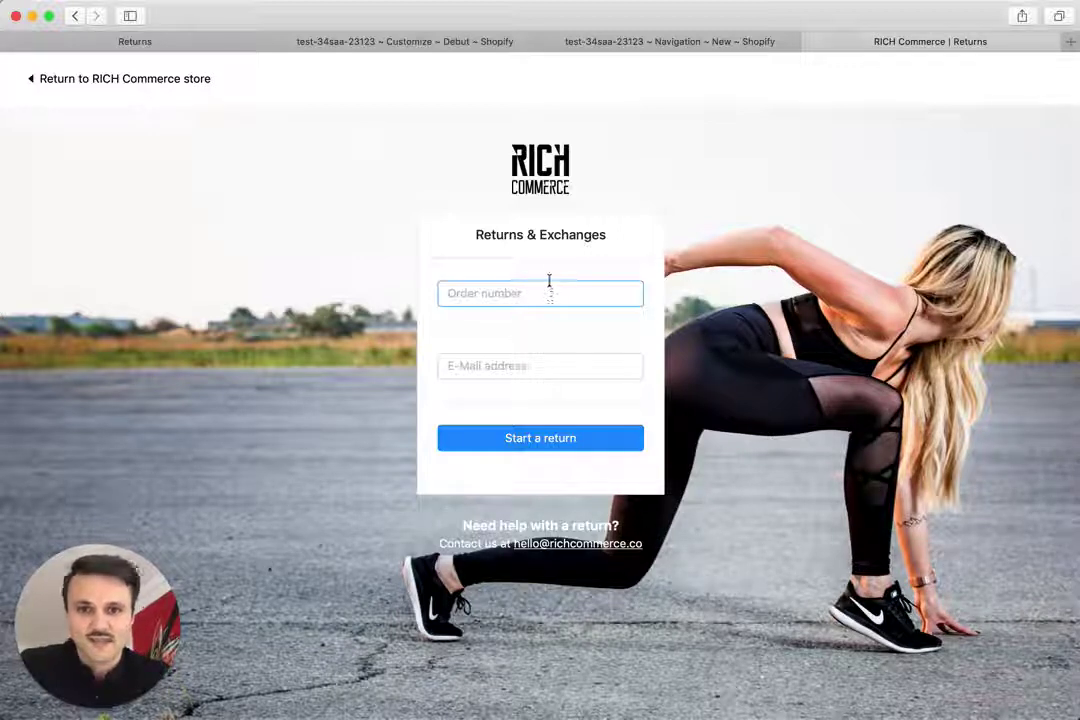
click(548, 255)
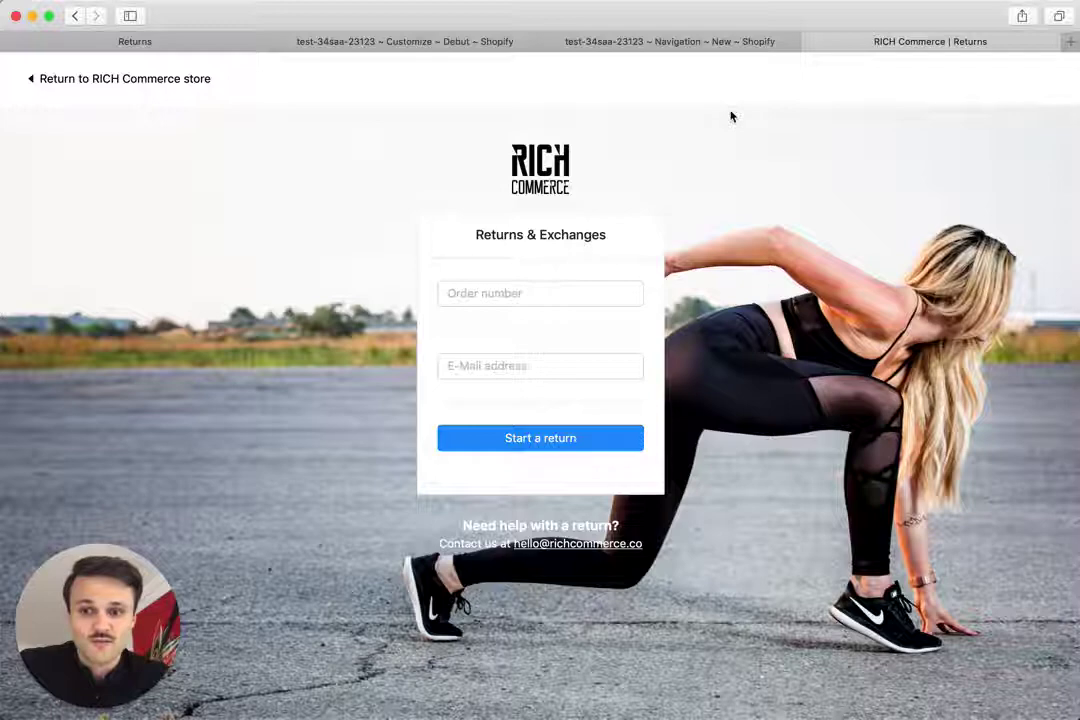
click(243, 41)
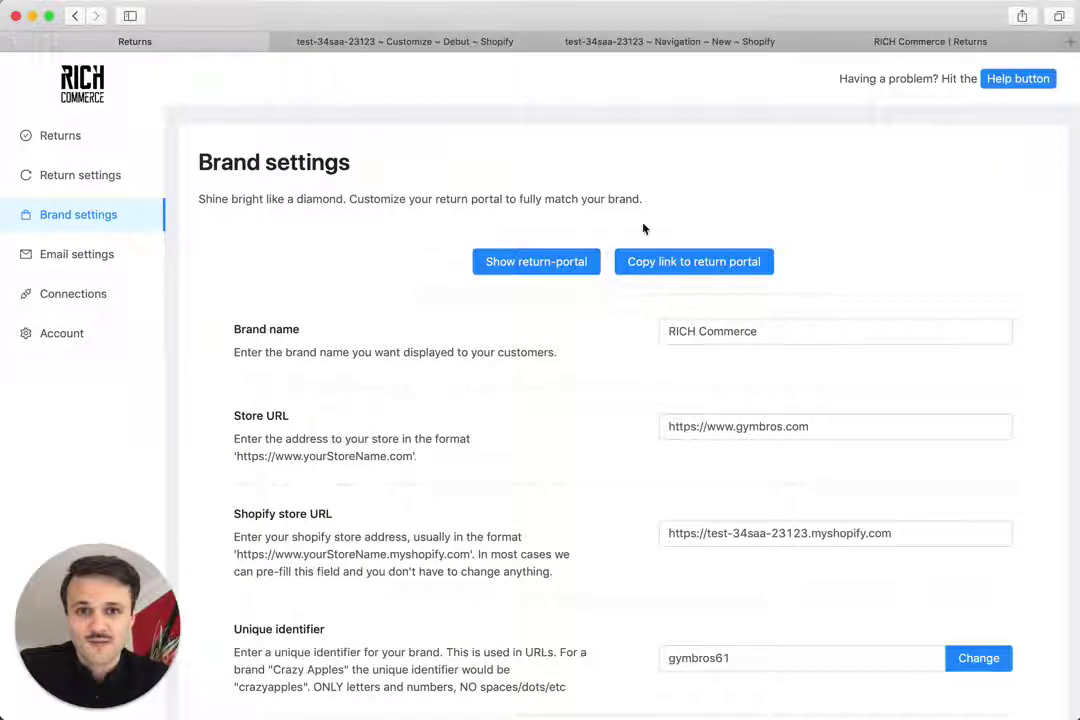
click(866, 43)
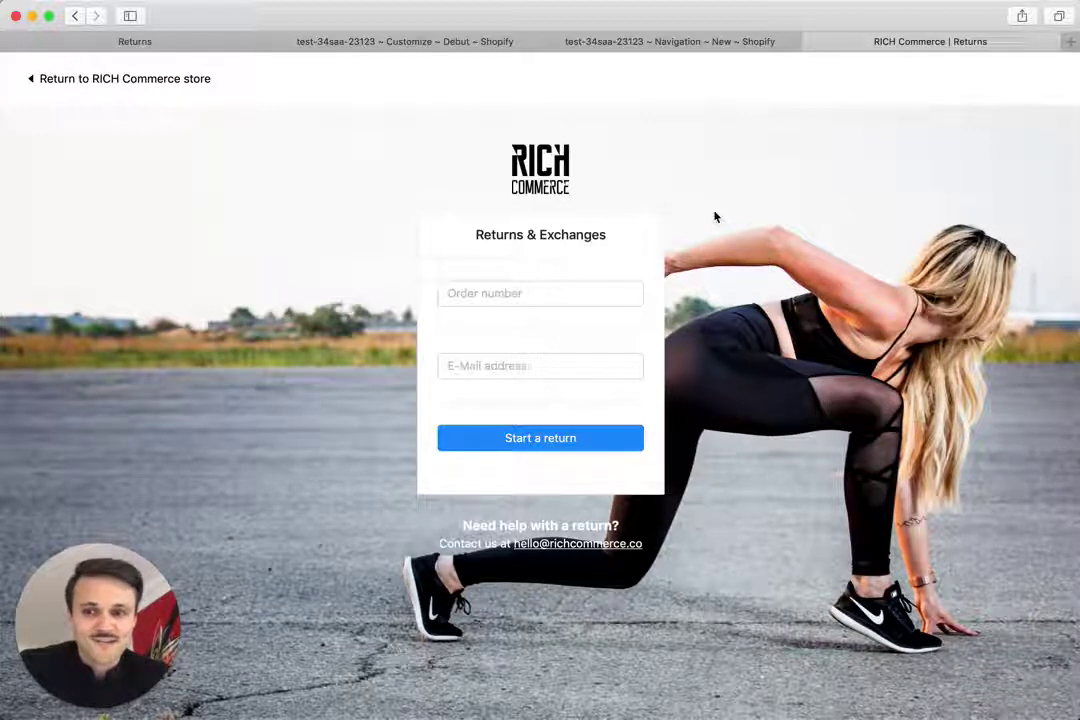
click(176, 41)
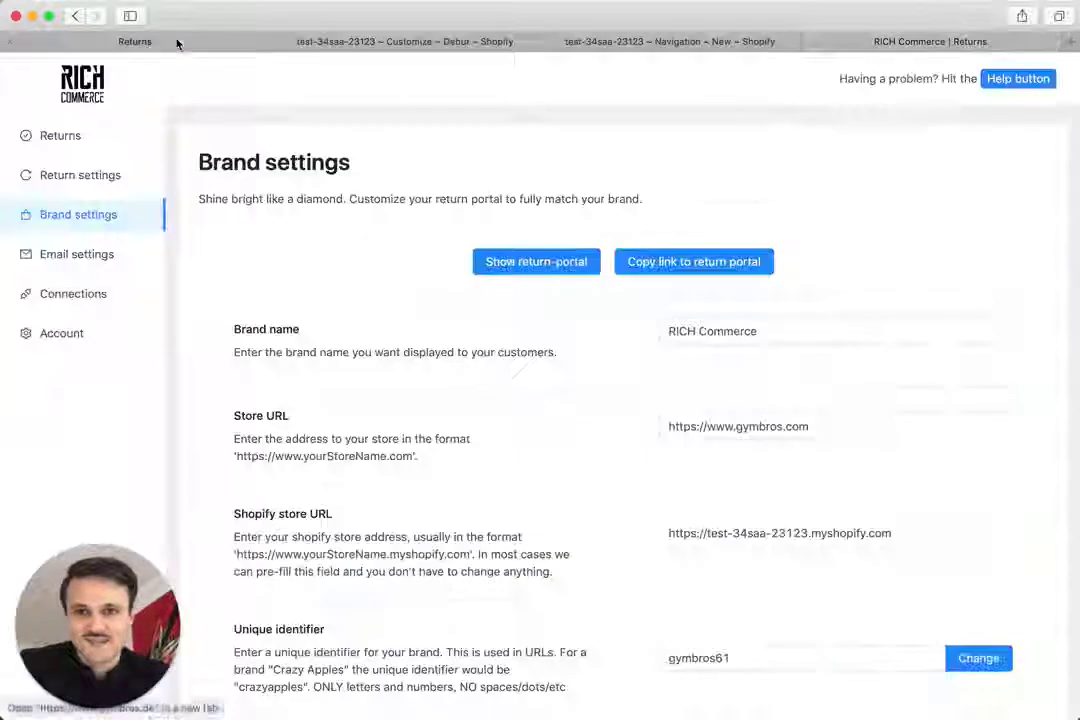